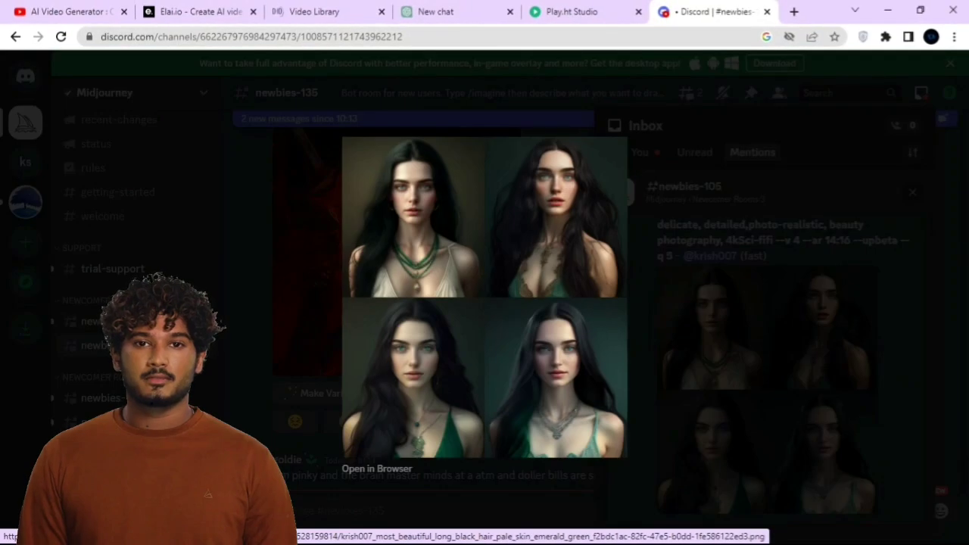
# - Open the enlarged emerald-eyed portrait grid full-size in a browser tab, look it over, and return
pyautogui.click(376, 468)
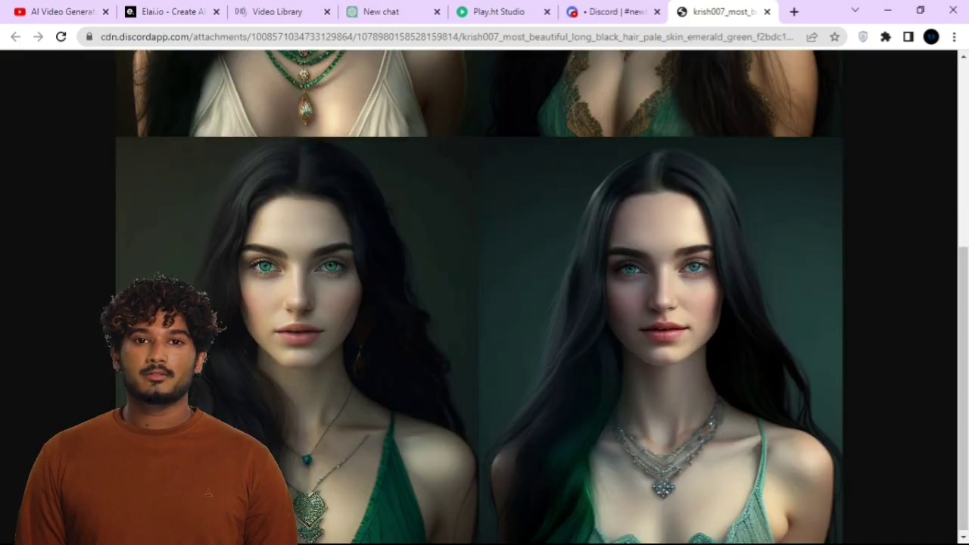
pyautogui.scroll(1, 478, 296)
pyautogui.scroll(2, 478, 296)
pyautogui.scroll(2, 478, 296)
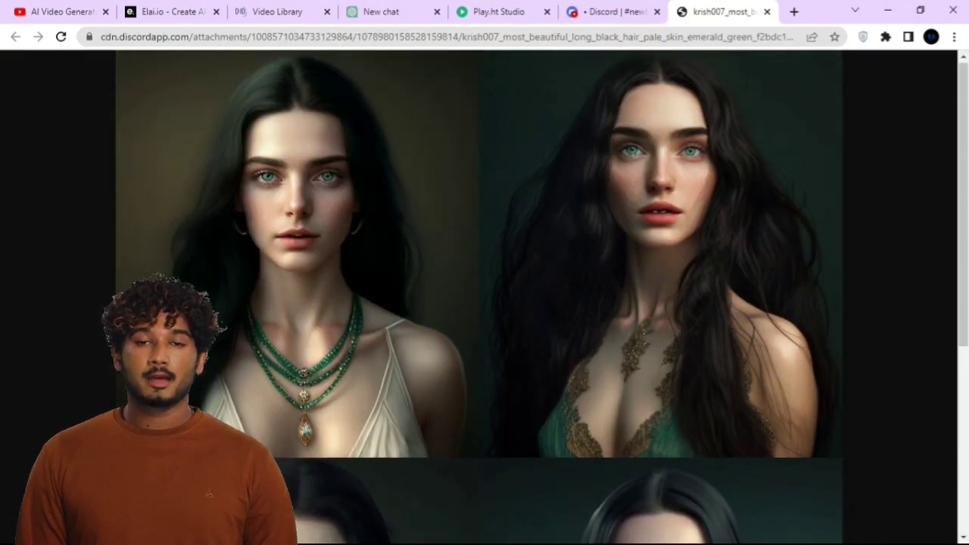
pyautogui.scroll(-4, 478, 297)
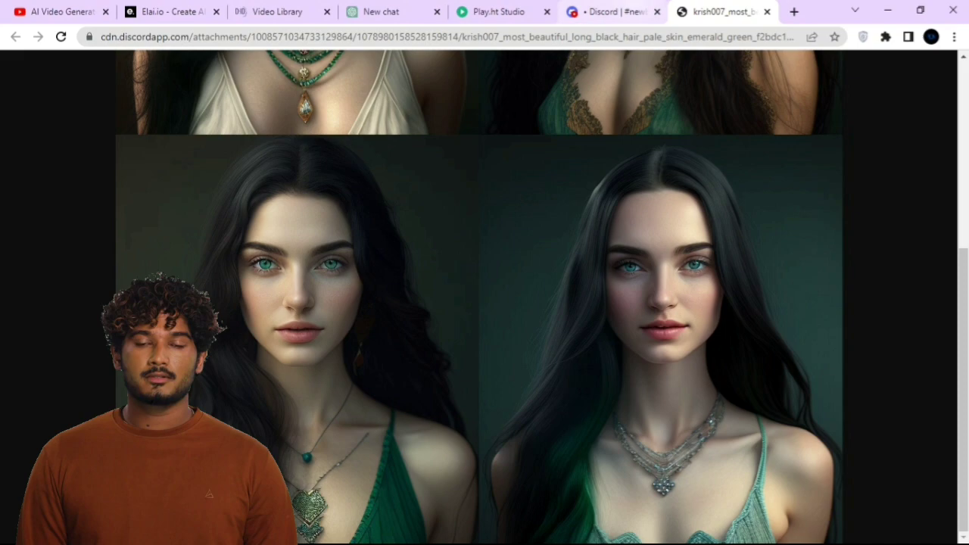
pyautogui.click(609, 12)
pyautogui.press('Escape')
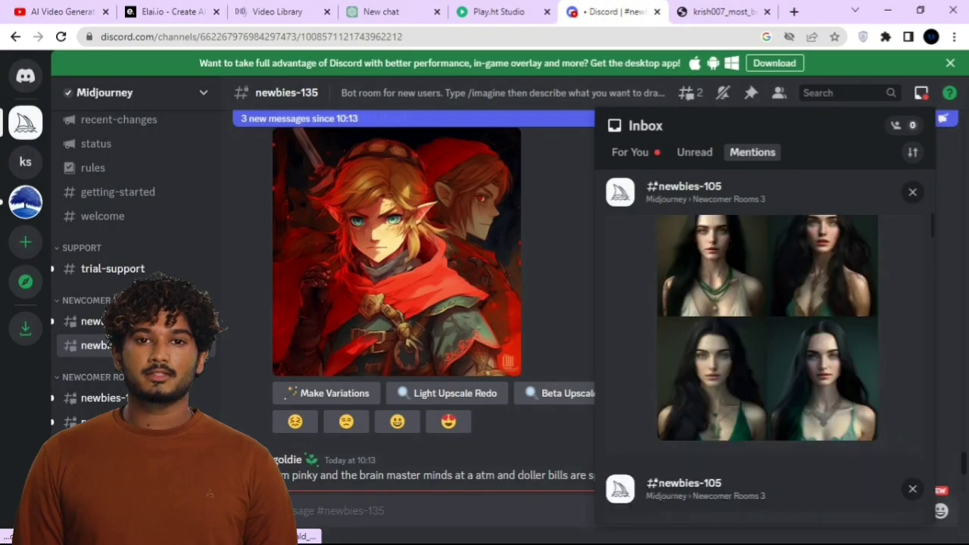
# - Open the next four-portrait inbox grid full-size in a new tab, inspect it, and return
pyautogui.click(678, 364)
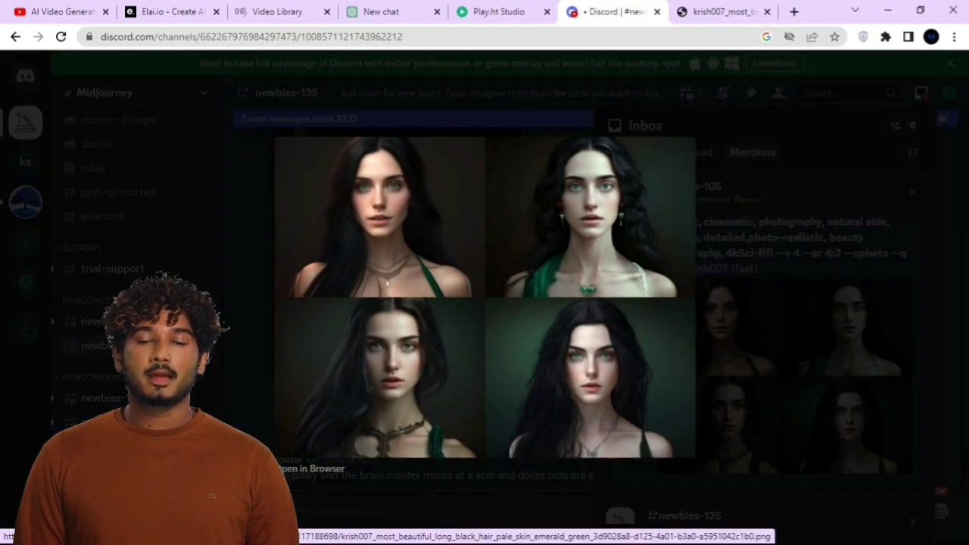
pyautogui.click(312, 469)
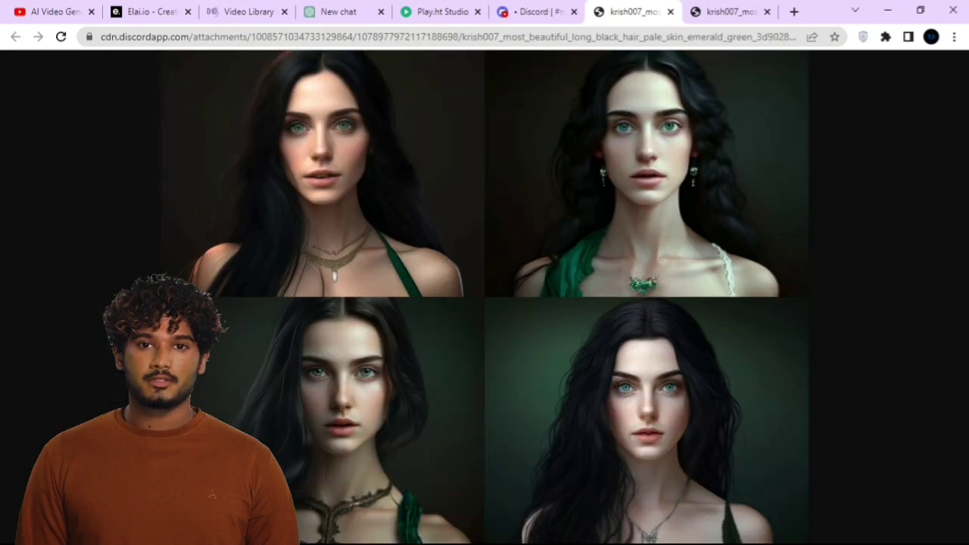
pyautogui.scroll(-1, 484, 296)
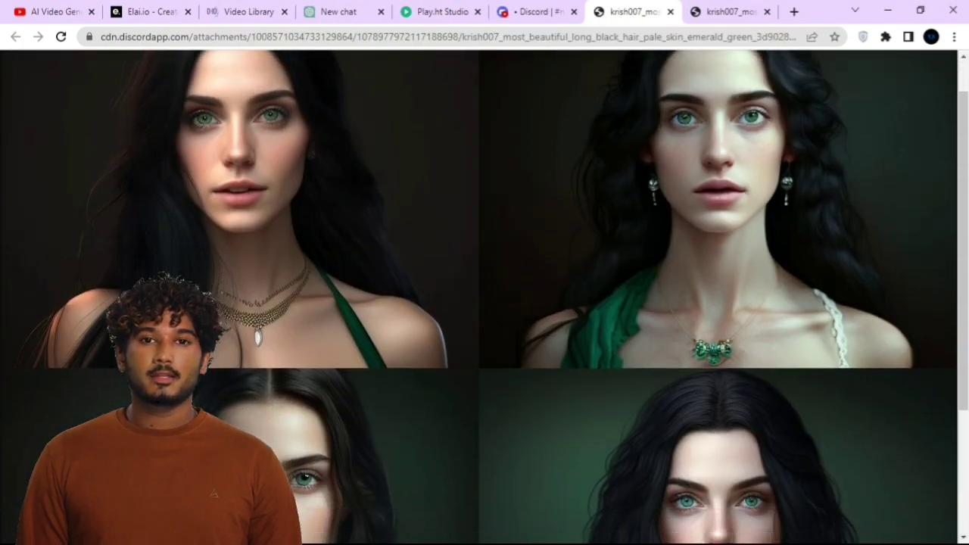
pyautogui.scroll(-1, 485, 295)
pyautogui.scroll(-1, 485, 295)
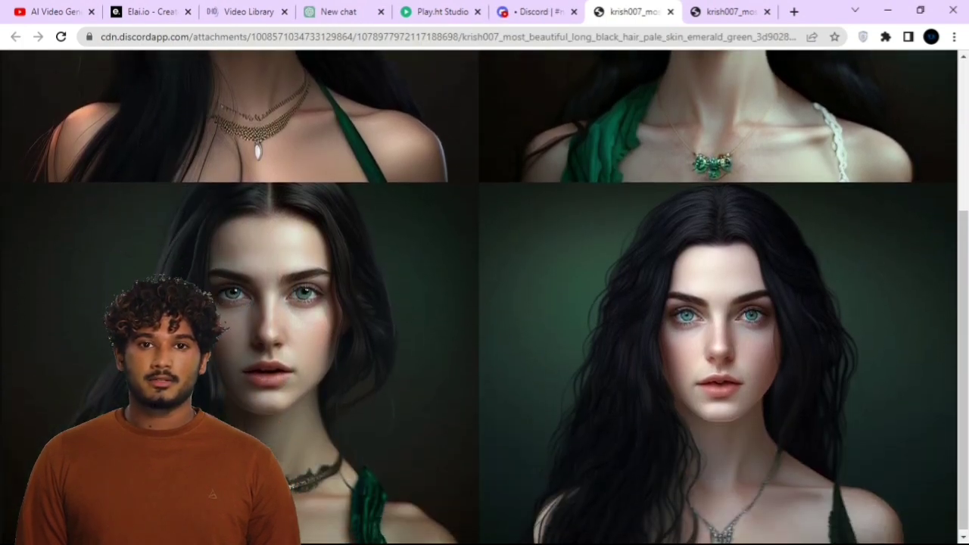
pyautogui.scroll(3, 484, 295)
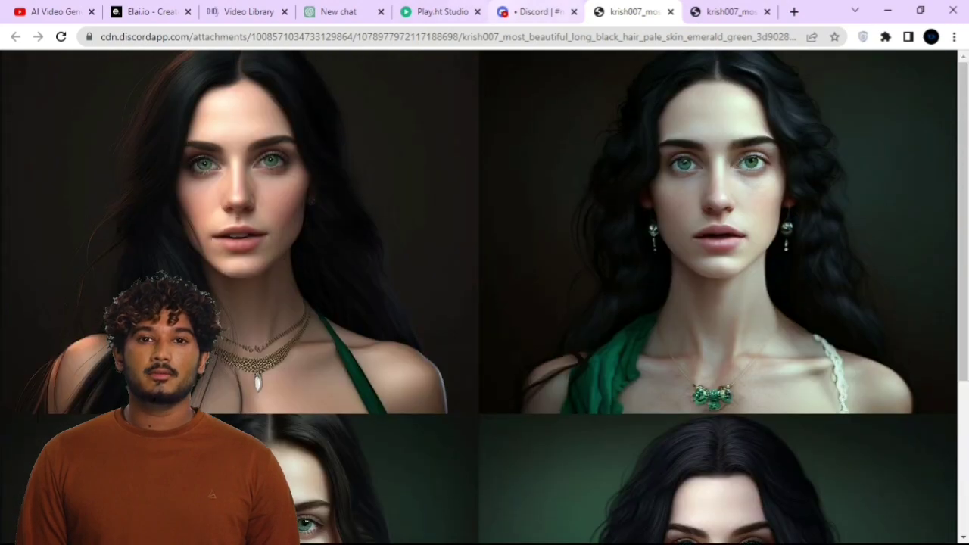
pyautogui.click(535, 11)
pyautogui.press('Escape')
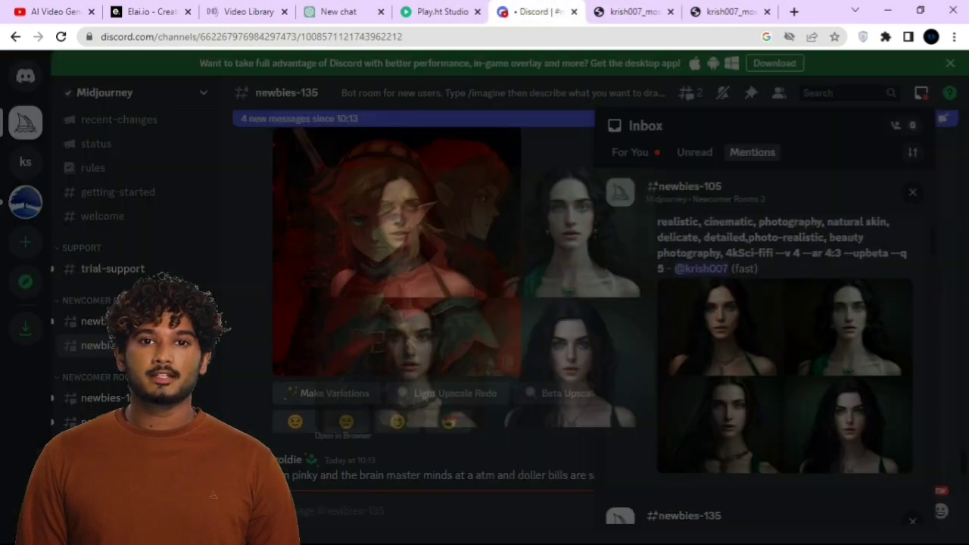
pyautogui.scroll(-3, 756, 378)
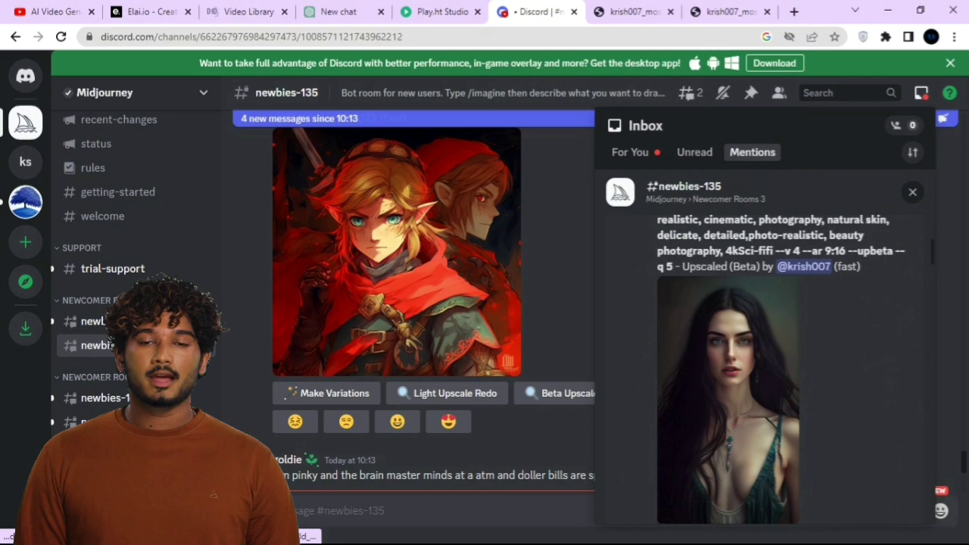
# - Open the upscaled tall portrait in a browser tab and zoom in on her face
pyautogui.click(727, 393)
pyautogui.click(429, 468)
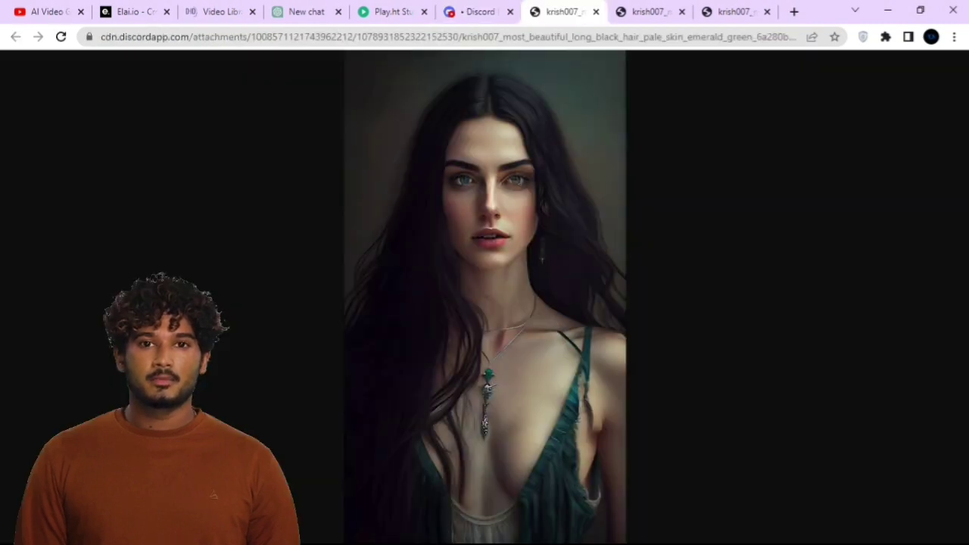
pyautogui.click(486, 174)
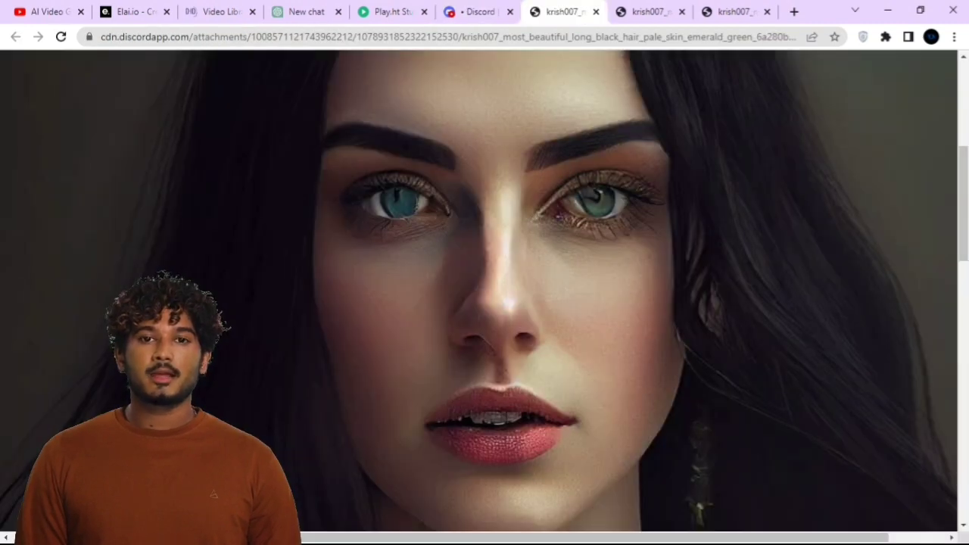
pyautogui.scroll(-5, 484, 291)
pyautogui.scroll(-2, 485, 290)
pyautogui.scroll(-4, 484, 291)
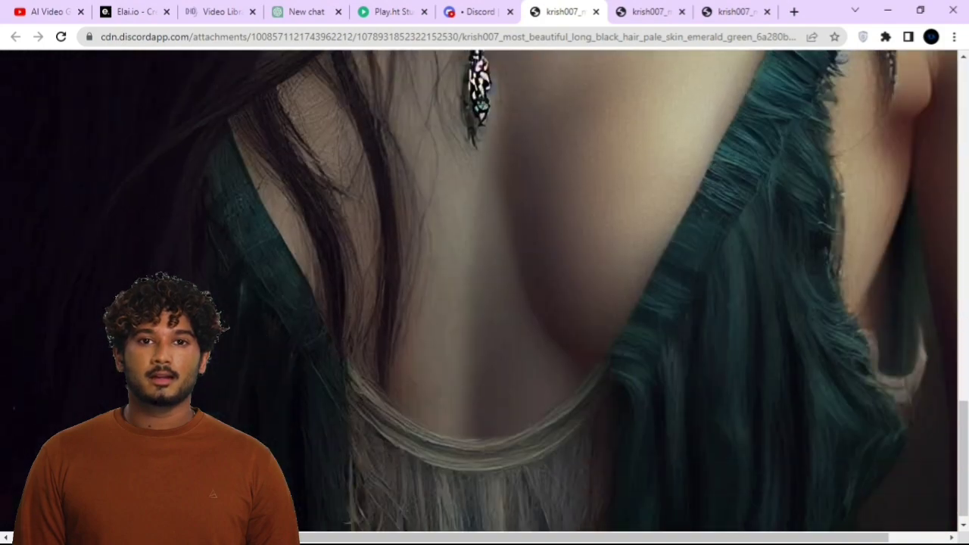
pyautogui.scroll(8, 484, 290)
pyautogui.scroll(3, 484, 290)
pyautogui.click(484, 290)
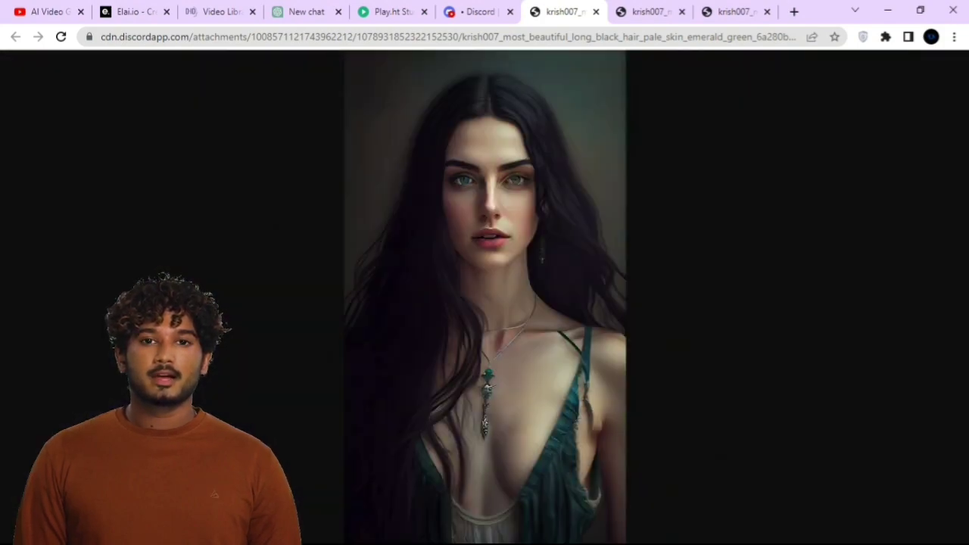
# - Back in Discord, enlarge the four-image Variations grid and browse the Inbox
pyautogui.hotkey('ctrl', 'shift', 'Tab')
pyautogui.press('Escape')
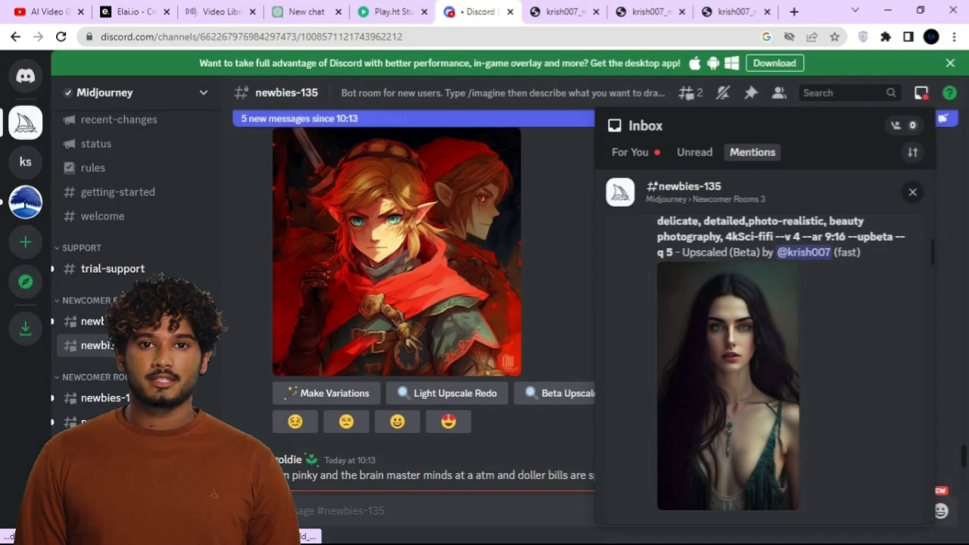
pyautogui.scroll(-5, 765, 364)
pyautogui.scroll(-2, 764, 364)
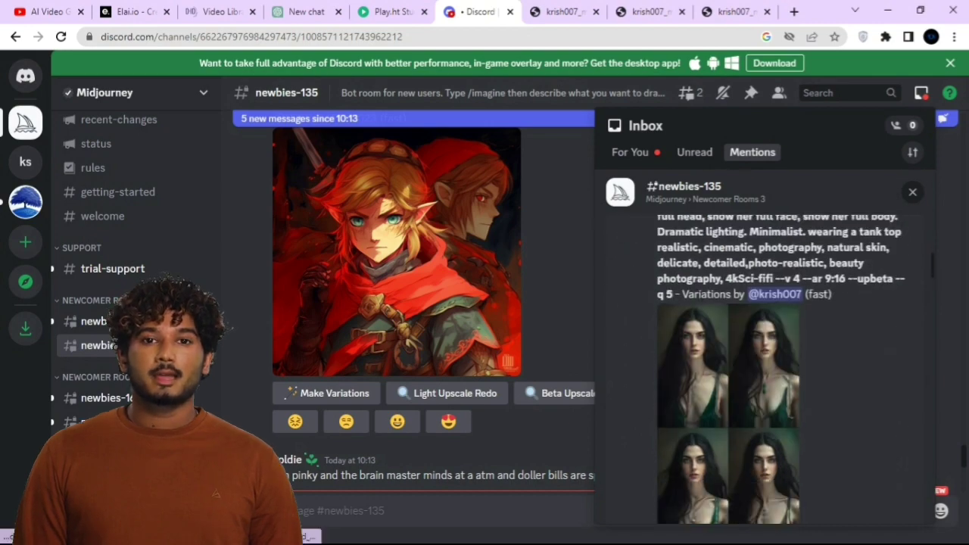
pyautogui.click(727, 409)
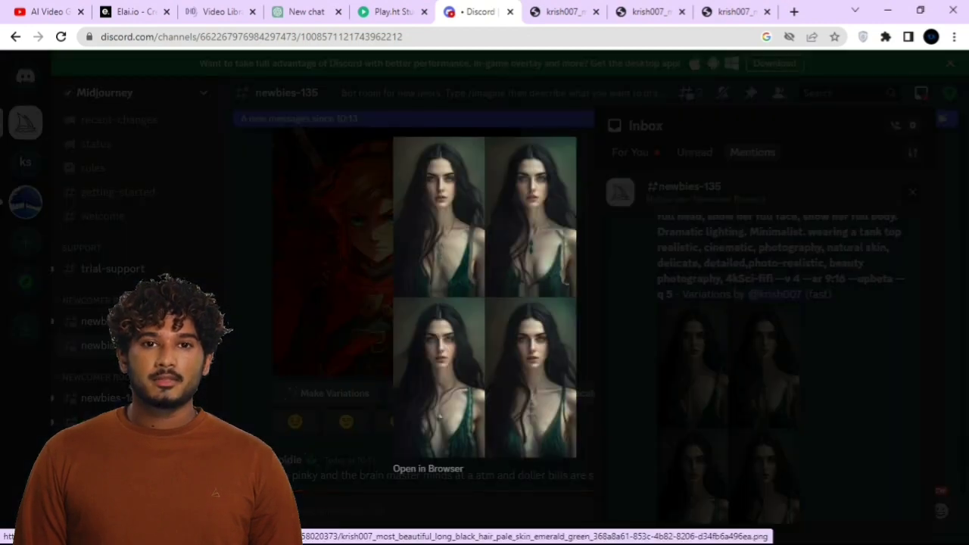
pyautogui.press('Escape')
pyautogui.scroll(3, 764, 340)
pyautogui.scroll(3, 764, 341)
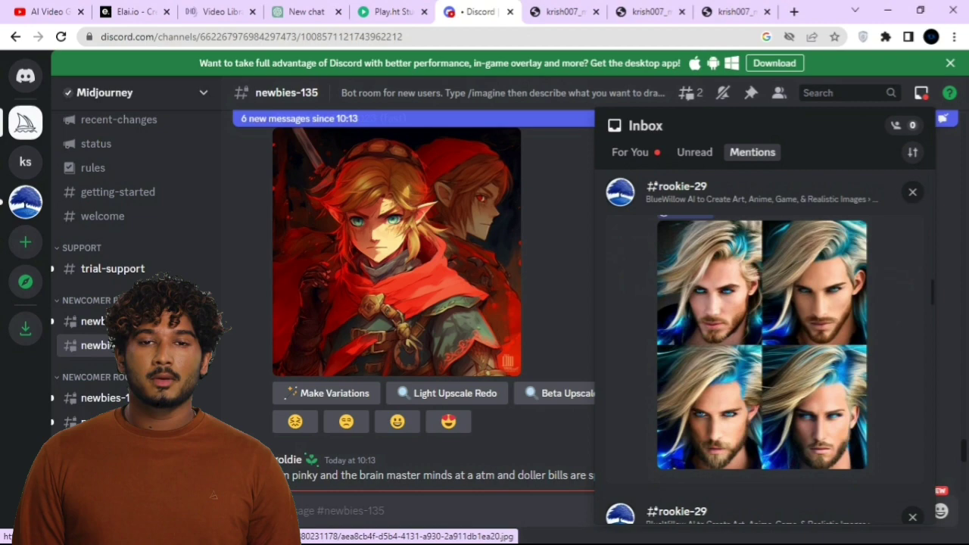
pyautogui.scroll(3, 764, 341)
pyautogui.scroll(-3, 764, 341)
pyautogui.scroll(-2, 764, 341)
pyautogui.scroll(-2, 765, 341)
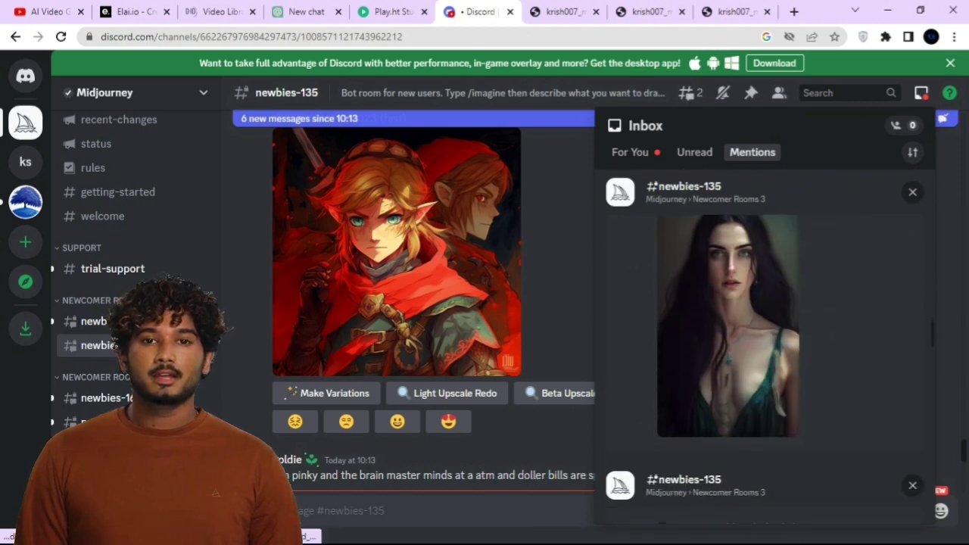
pyautogui.scroll(-2, 764, 341)
# - View the Greek-attire Variations grid at actual size in a new tab, scrolling through it, then return
pyautogui.click(726, 424)
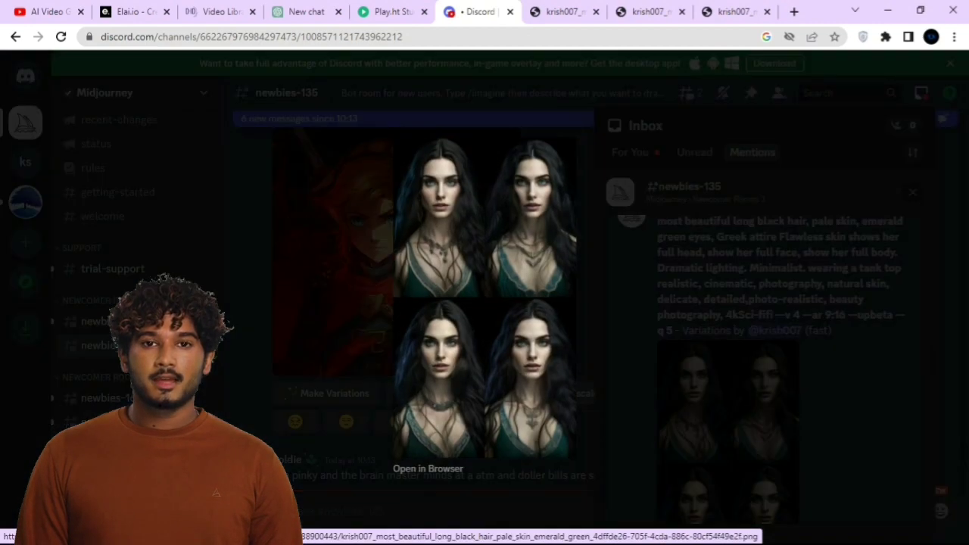
pyautogui.click(428, 468)
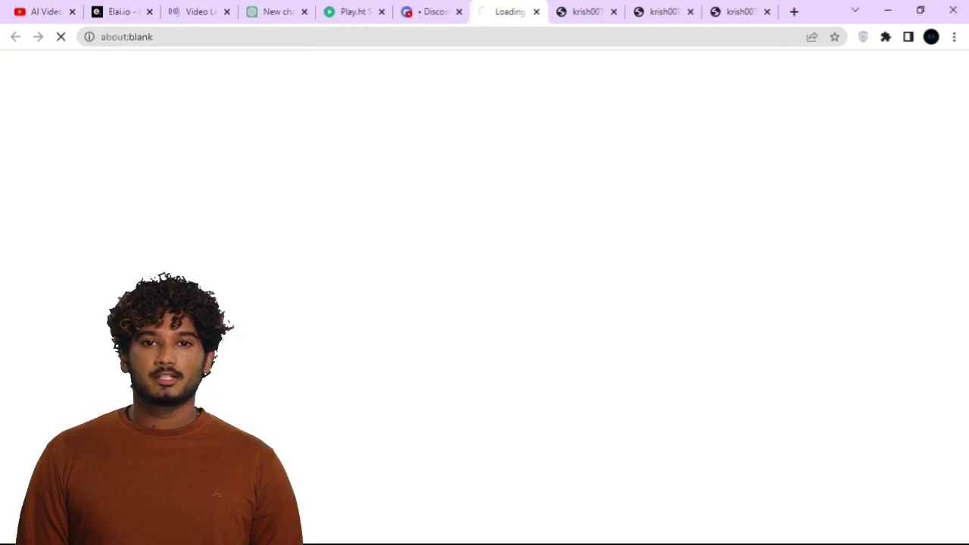
pyautogui.click(484, 151)
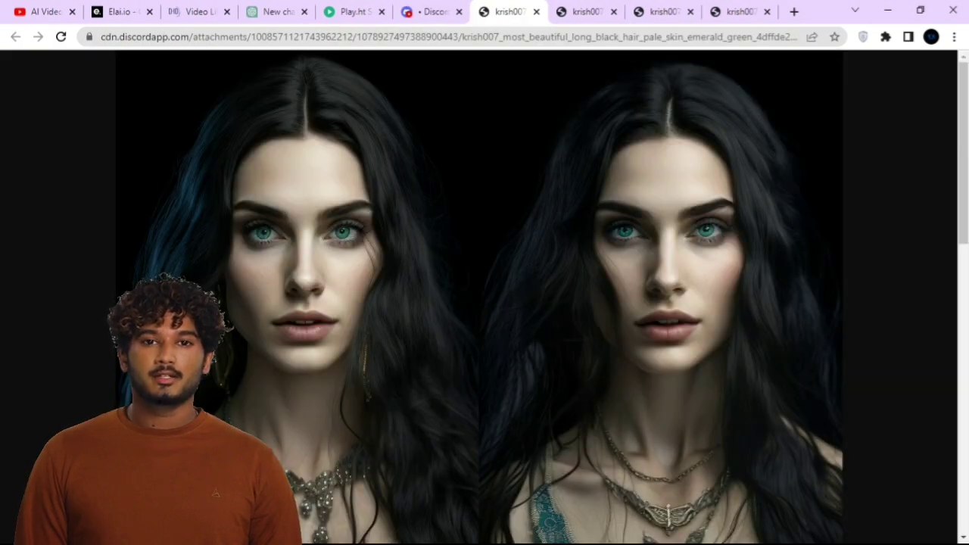
pyautogui.scroll(-1, 485, 303)
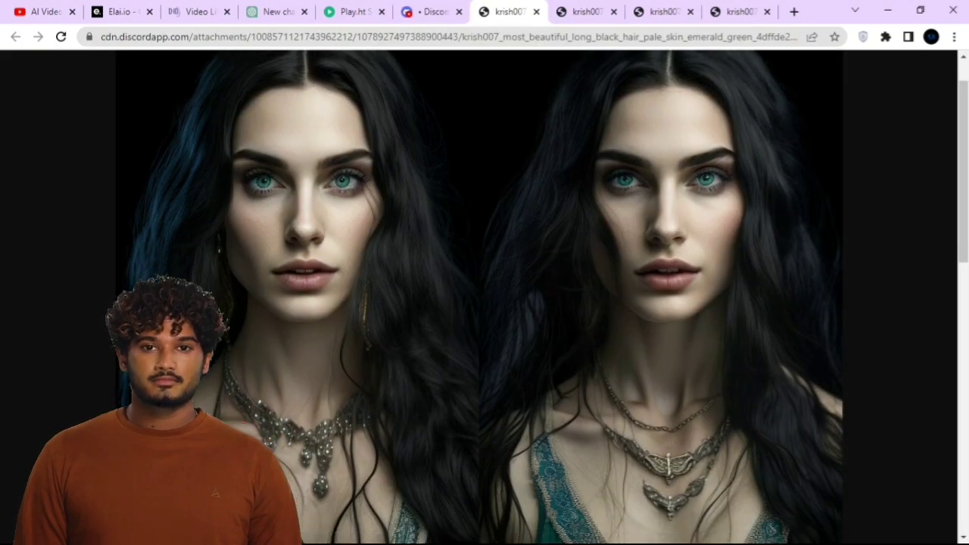
pyautogui.scroll(-2, 484, 303)
pyautogui.scroll(-1, 484, 303)
pyautogui.scroll(-1, 484, 303)
pyautogui.scroll(-1, 485, 303)
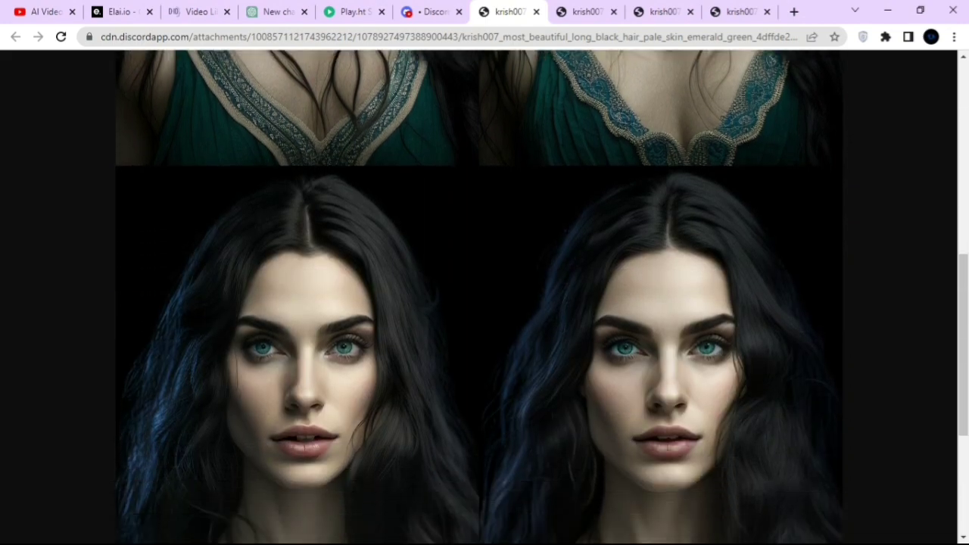
pyautogui.scroll(-2, 484, 302)
pyautogui.scroll(-1, 484, 303)
pyautogui.scroll(3, 485, 302)
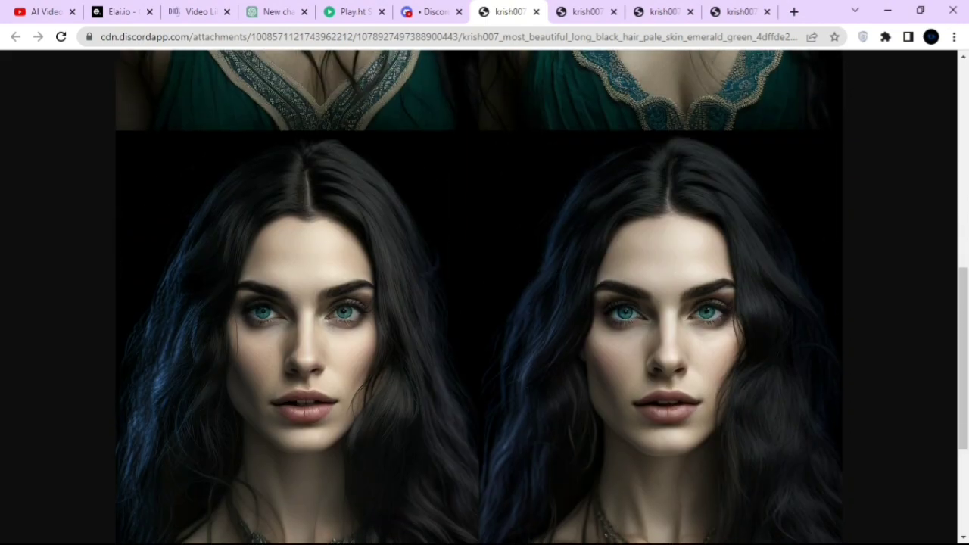
pyautogui.scroll(-1, 485, 303)
pyautogui.scroll(-1, 484, 303)
pyautogui.scroll(3, 484, 303)
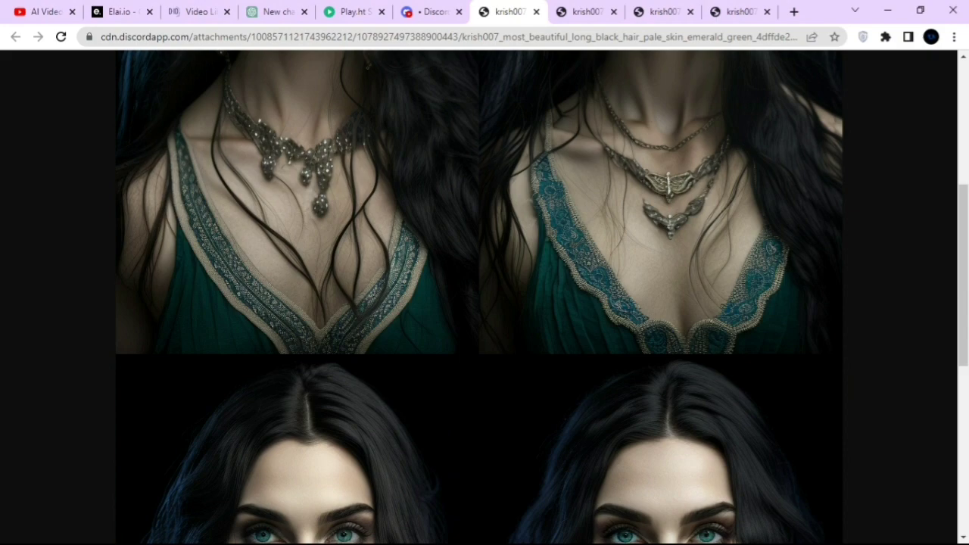
pyautogui.scroll(1, 484, 303)
pyautogui.scroll(1, 485, 302)
pyautogui.scroll(1, 485, 303)
pyautogui.hotkey('ctrl', 'shift', 'Tab')
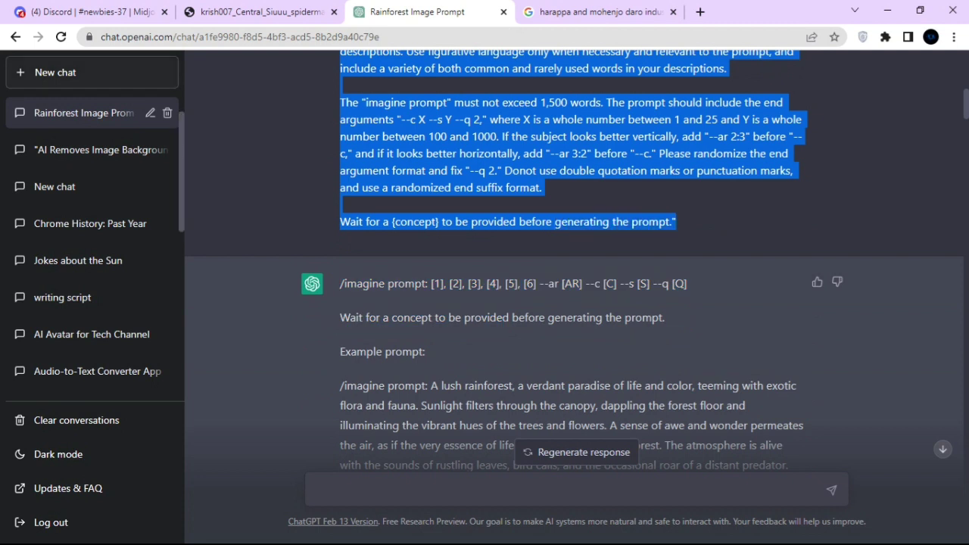
# - Delete the Rainforest Image Prompt chat and send the pasted imagine-prompt template instructions
pyautogui.click(168, 112)
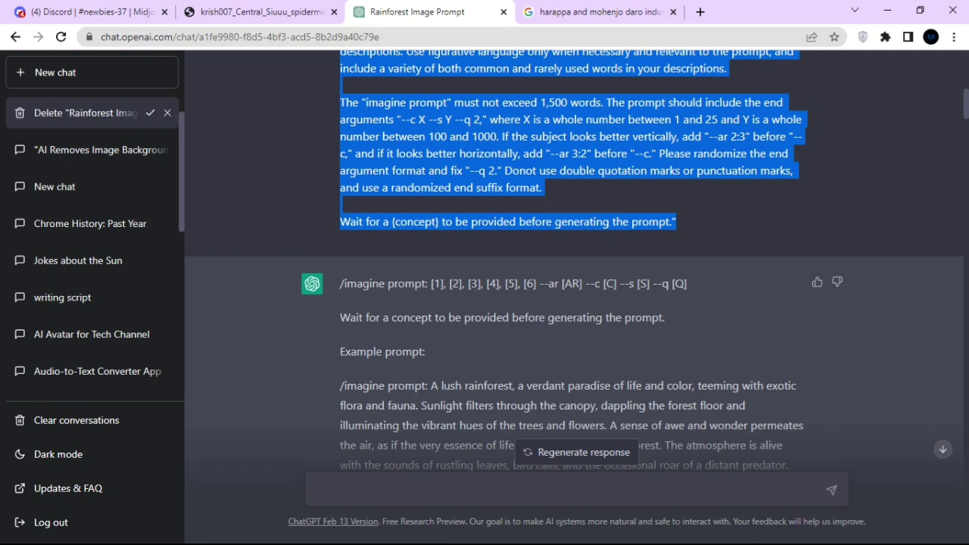
pyautogui.click(150, 112)
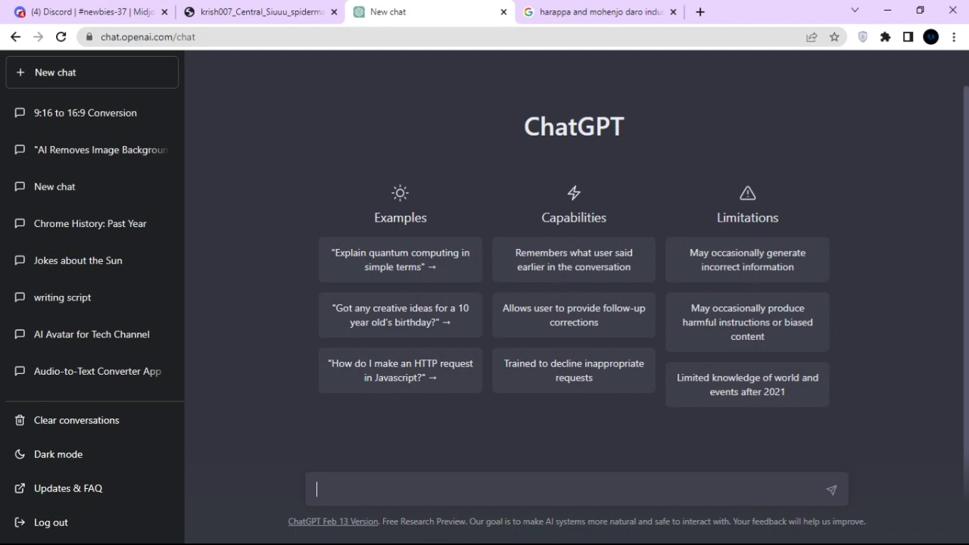
pyautogui.hotkey('ctrl', 'v')
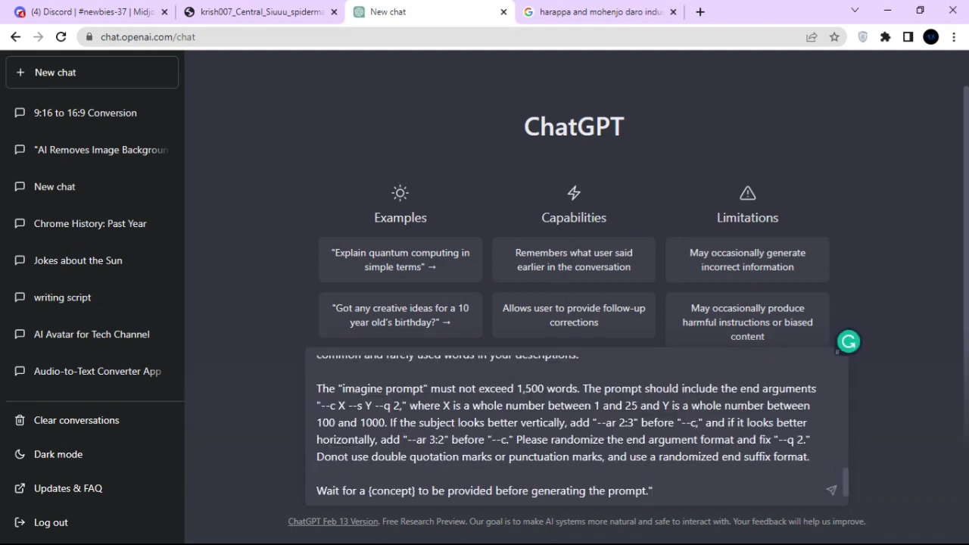
pyautogui.press('Return')
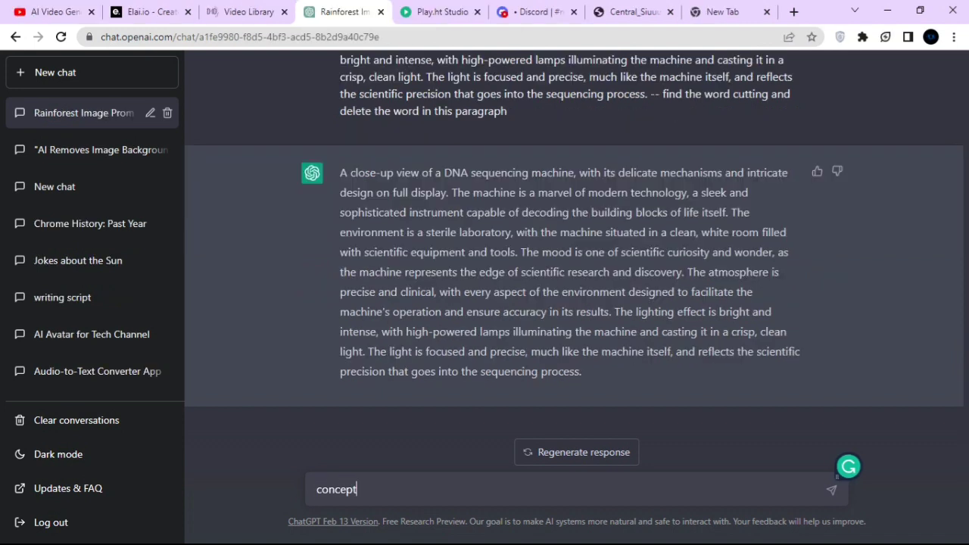
# - Send ChatGPT the concept 'spiderman in the universe'
pyautogui.write(' : spiderman')
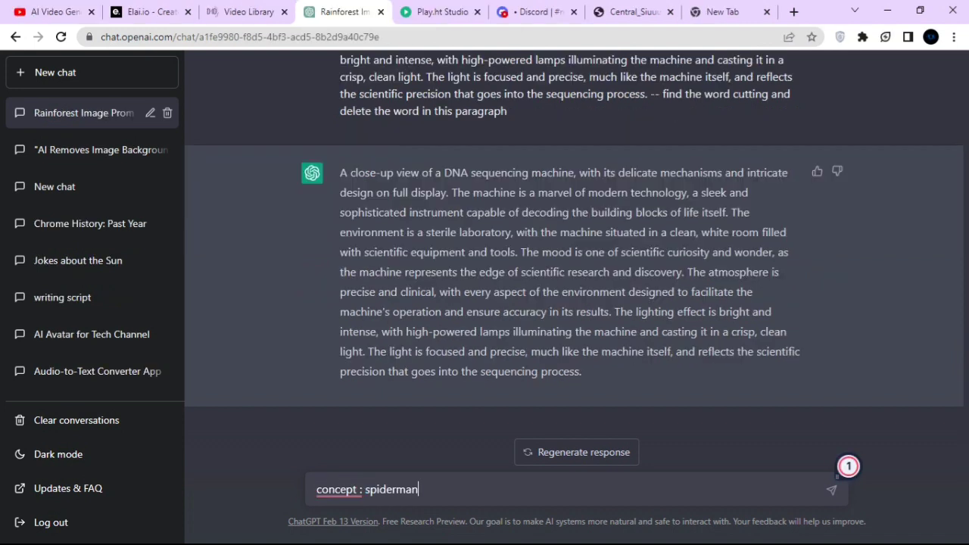
pyautogui.write(' in the universe')
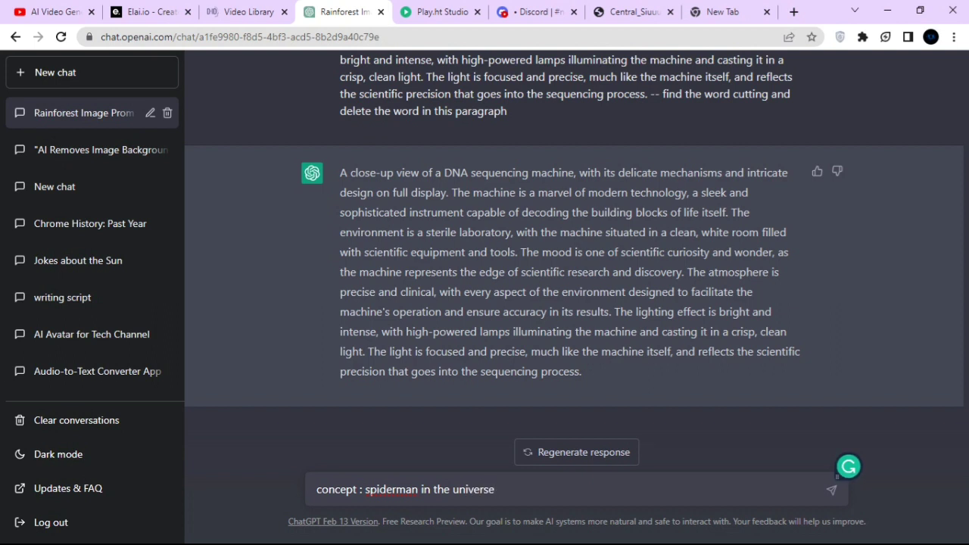
pyautogui.press('Return')
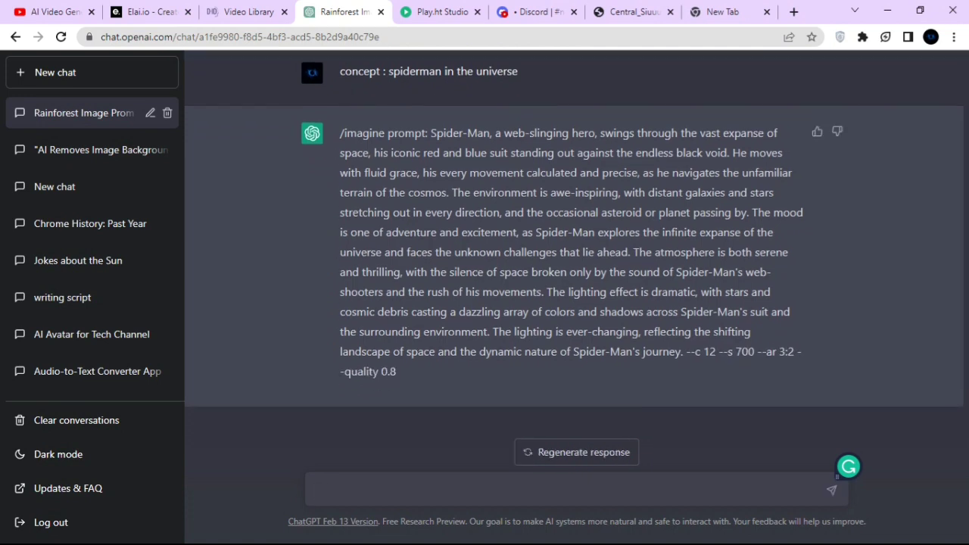
# - Copy ChatGPT's Spider-Man prompt and submit it through Midjourney's /imagine command
pyautogui.moveTo(431, 132); pyautogui.dragTo(681, 351)
pyautogui.hotkey('ctrl', 'c')
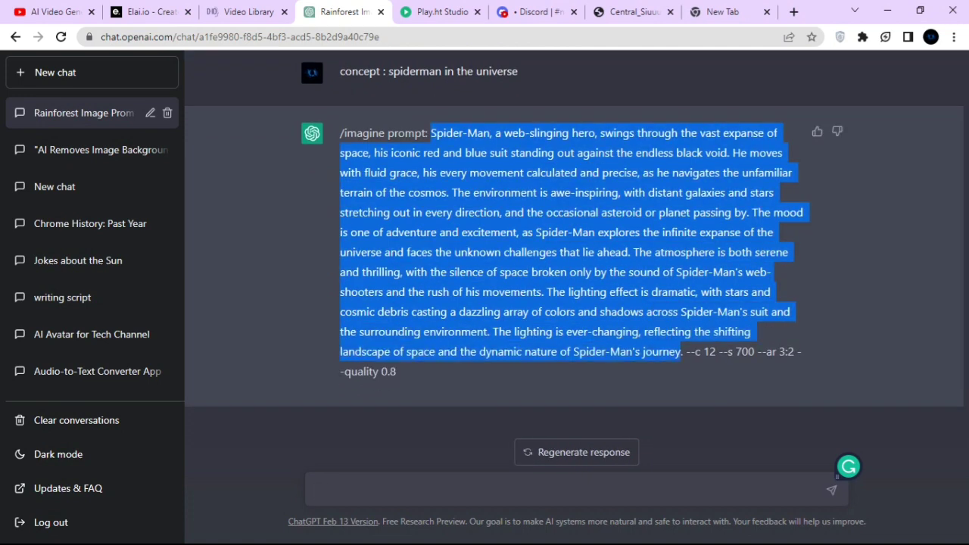
pyautogui.click(533, 11)
pyautogui.write('/')
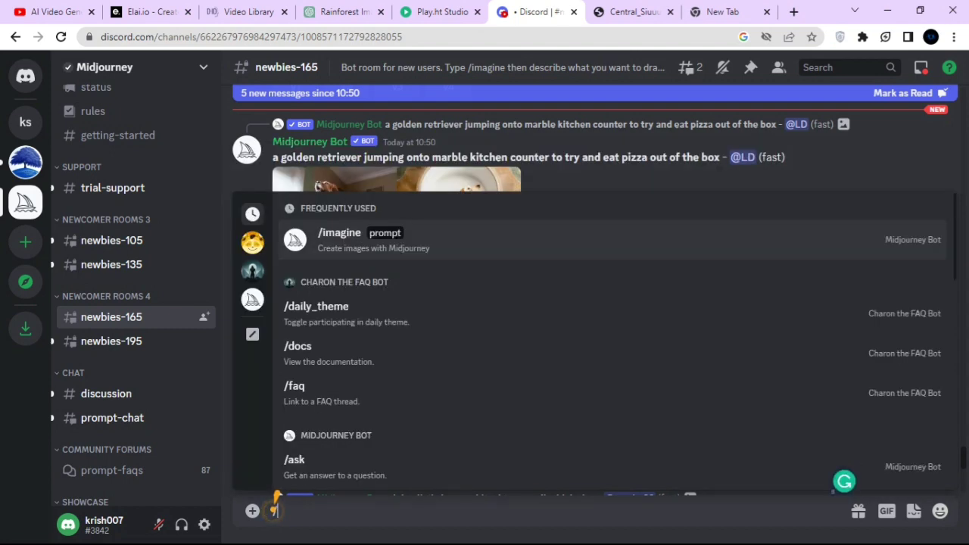
pyautogui.press('Down')
pyautogui.press('Up')
pyautogui.press('Return')
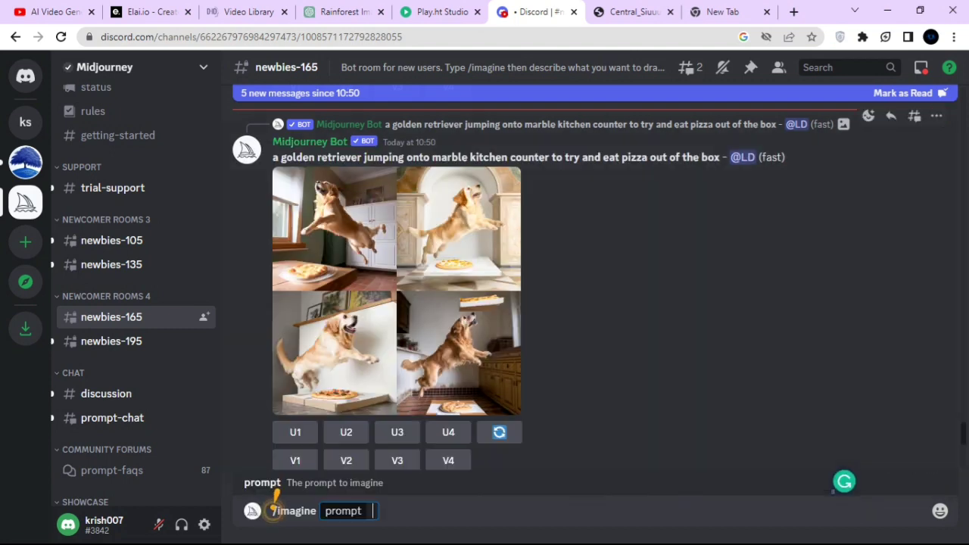
pyautogui.hotkey('ctrl', 'v')
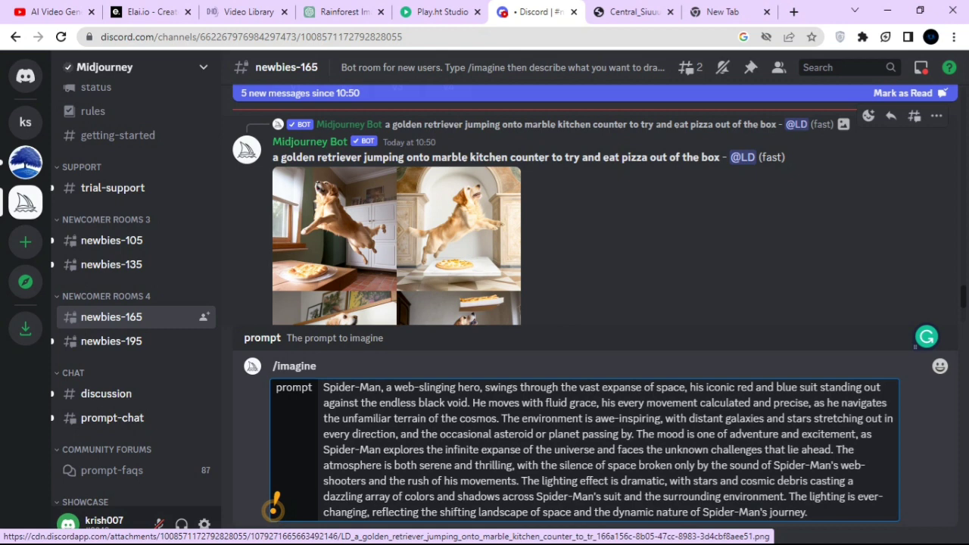
pyautogui.press('Return')
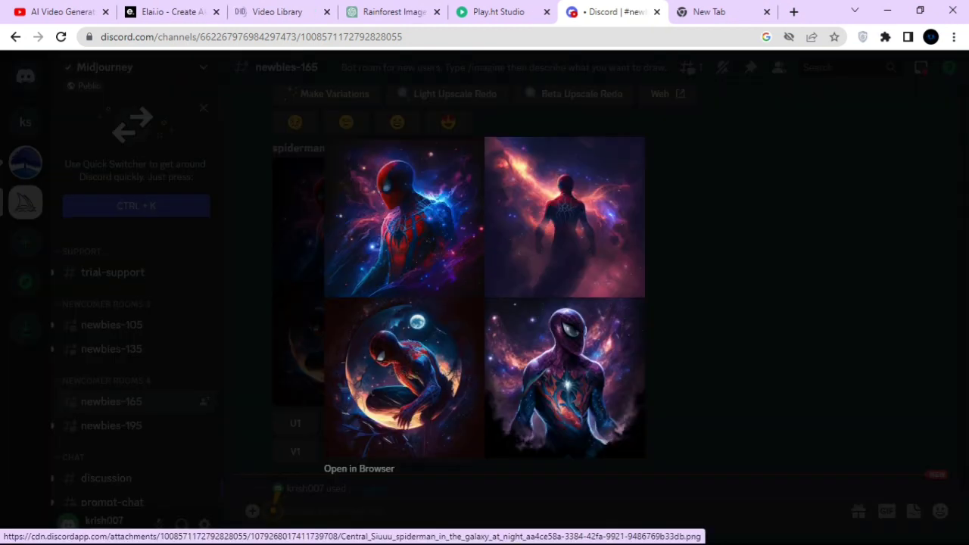
# - Open the Spider-Man-in-space grid in the browser and start Save image as
pyautogui.click(359, 469)
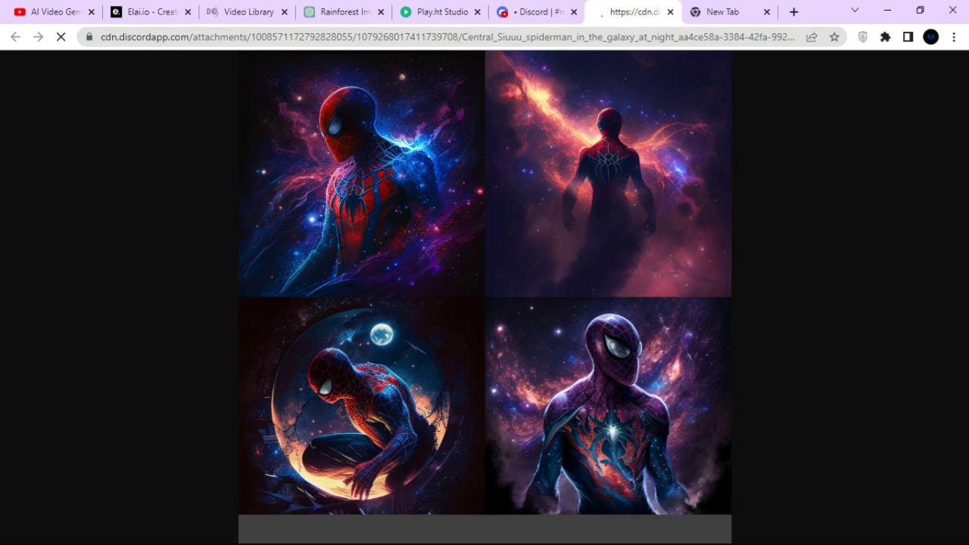
pyautogui.rightClick(503, 201)
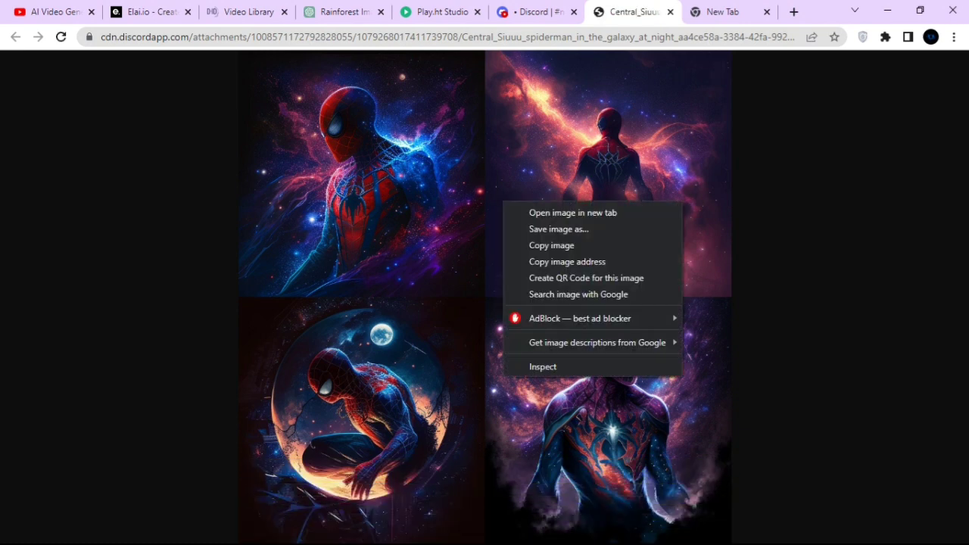
pyautogui.click(558, 229)
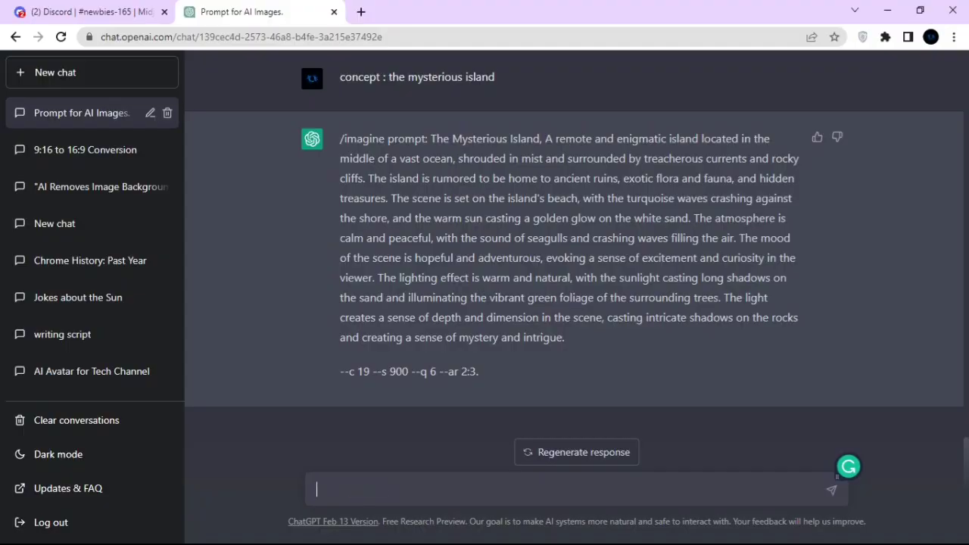
# - Send ChatGPT the concept of long-haired women with pale skin and emerald green eyes
pyautogui.write('conce')
pyautogui.write('pt :')
pyautogui.hotkey('ctrl', 'a')
pyautogui.write('concept: most beautiful long hair women, pale skin, emerald green eyes')
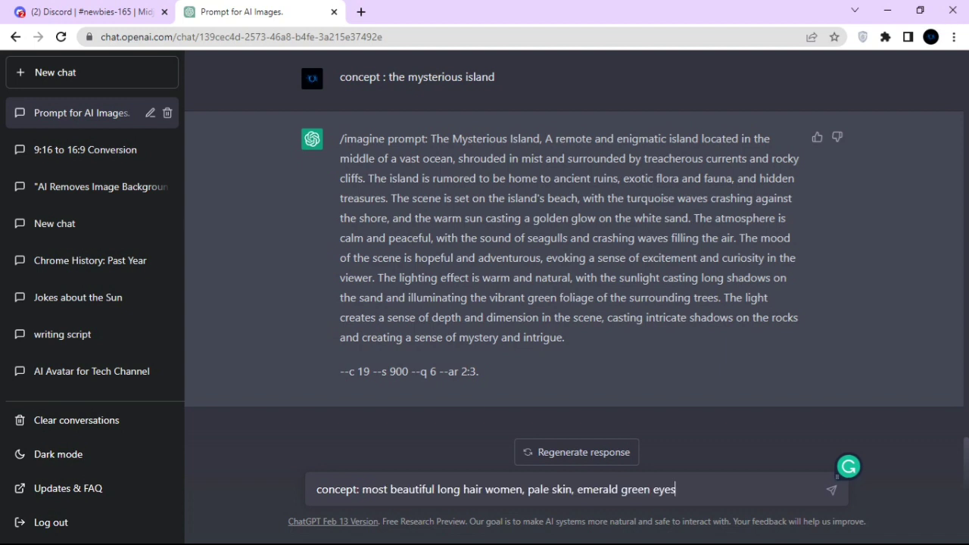
pyautogui.press('Return')
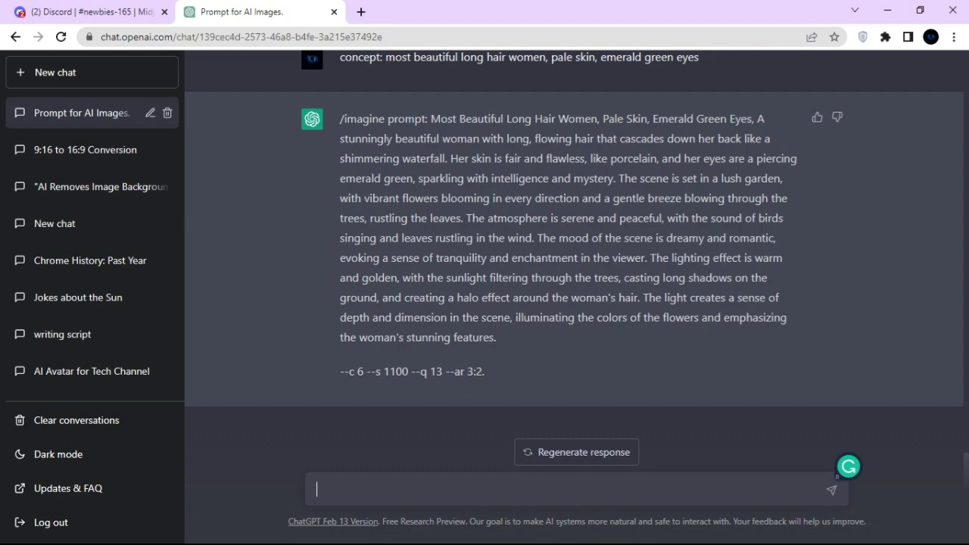
# - Copy ChatGPT's women prompt and paste it into Midjourney's /imagine command
pyautogui.moveTo(430, 119)
pyautogui.mouseDown()
pyautogui.moveTo(502, 258)
pyautogui.moveTo(484, 371)
pyautogui.mouseUp()
pyautogui.hotkey('ctrl', 'c')
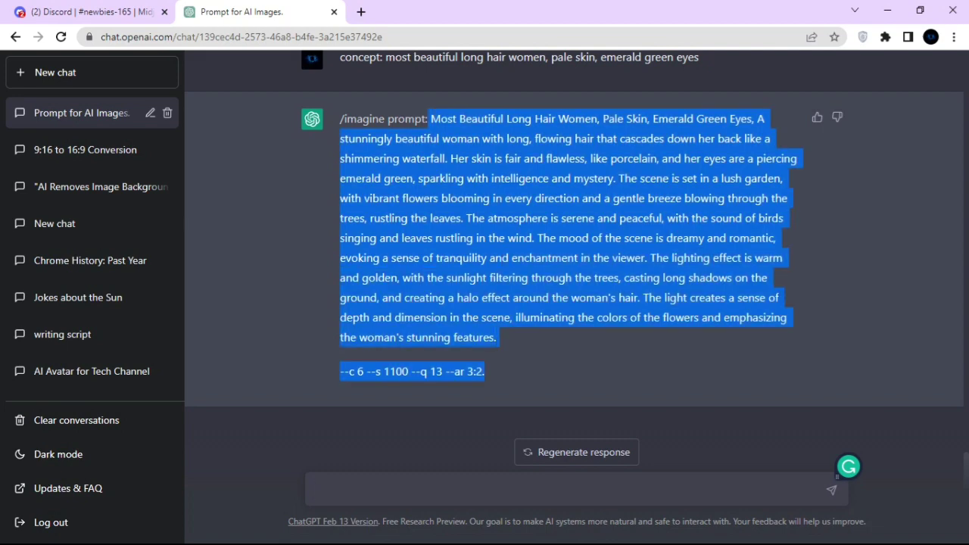
pyautogui.click(90, 11)
pyautogui.click(274, 511)
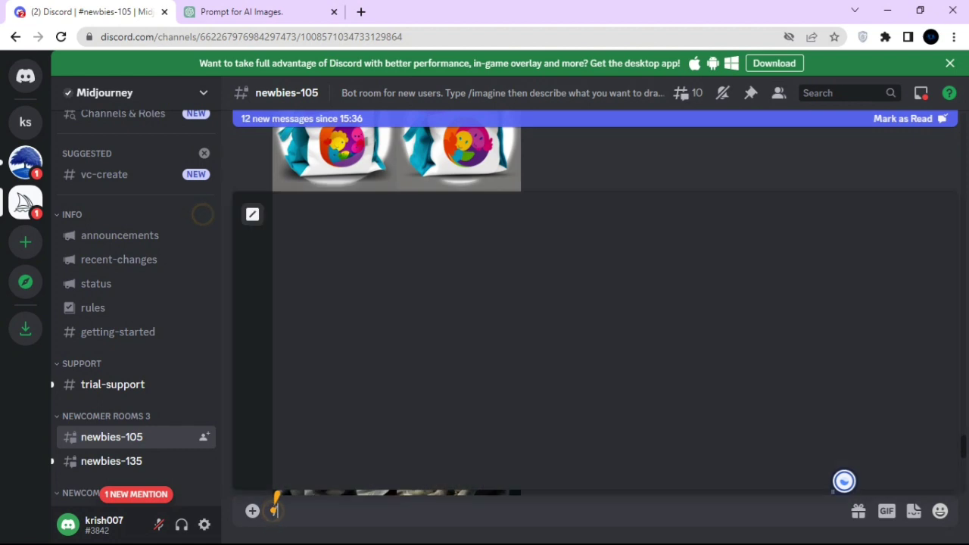
pyautogui.write('/imagin')
pyautogui.press('Tab')
pyautogui.hotkey('ctrl', 'v')
# - Change the parameters to --ar 16:9, --q 5 and --s 1000, then submit the prompt
pyautogui.hotkey('shift', 'Left')
pyautogui.hotkey('shift', 'Left')
pyautogui.hotkey('shift', 'Left')
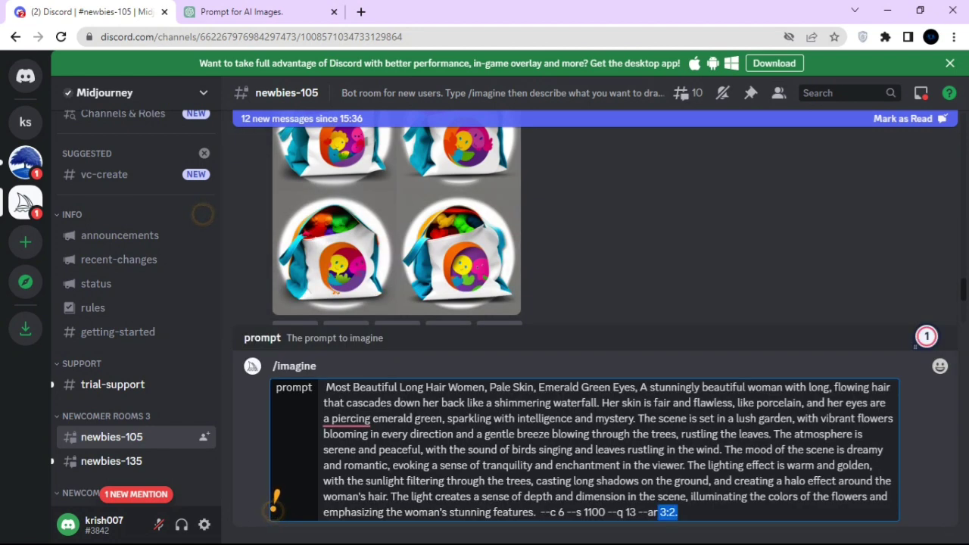
pyautogui.write('16:9')
pyautogui.press('Left')
pyautogui.press('Left')
pyautogui.press('Left')
pyautogui.press('BackSpace')
pyautogui.press('BackSpace')
pyautogui.write('5')
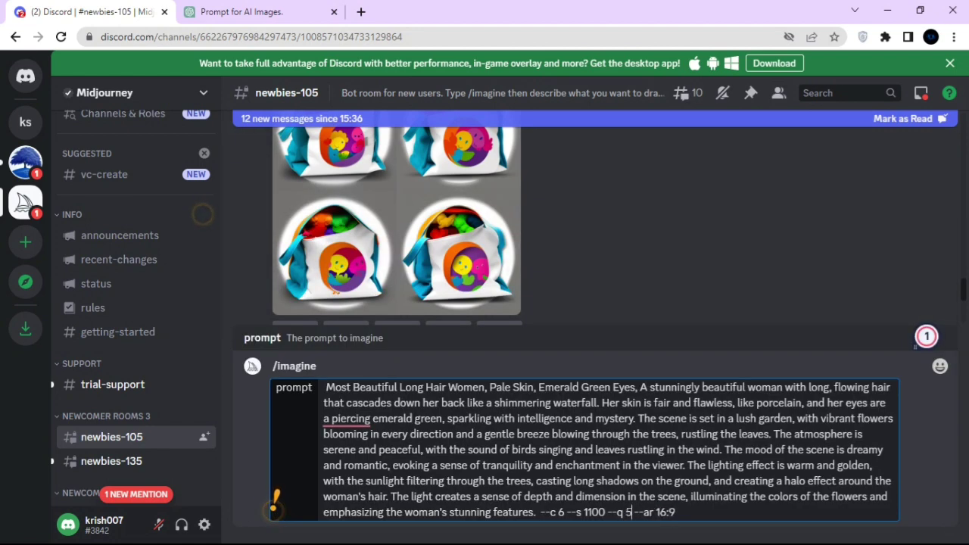
pyautogui.press('Left')
pyautogui.press('Left')
pyautogui.press('Left')
pyautogui.press('Delete')
pyautogui.write('0')
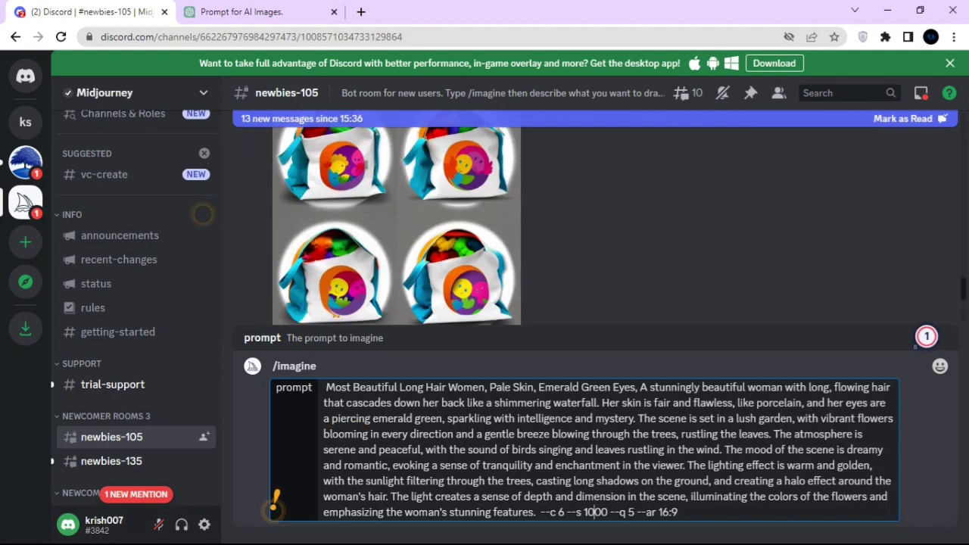
pyautogui.press('Return')
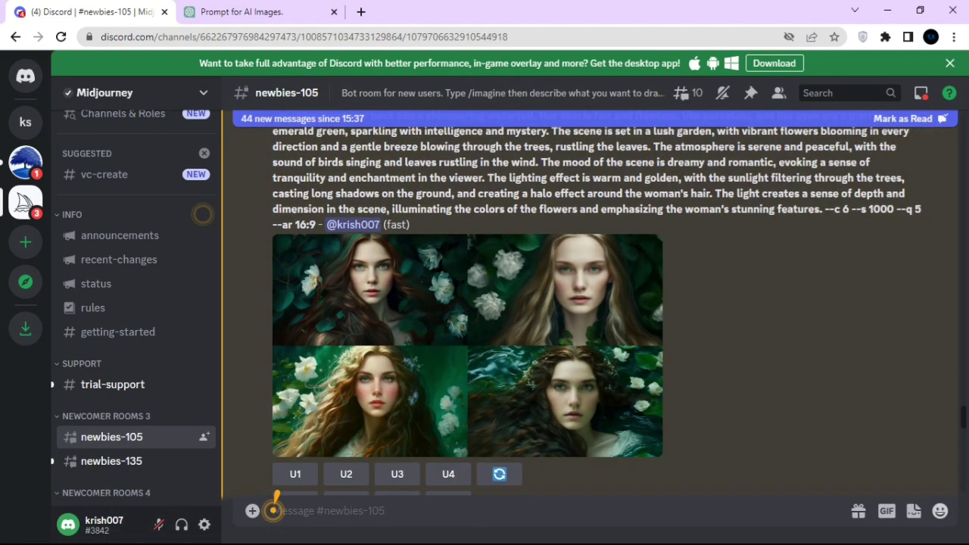
# - Open the women grid in a browser tab and inspect it at full size
pyautogui.click(436, 259)
pyautogui.click(238, 467)
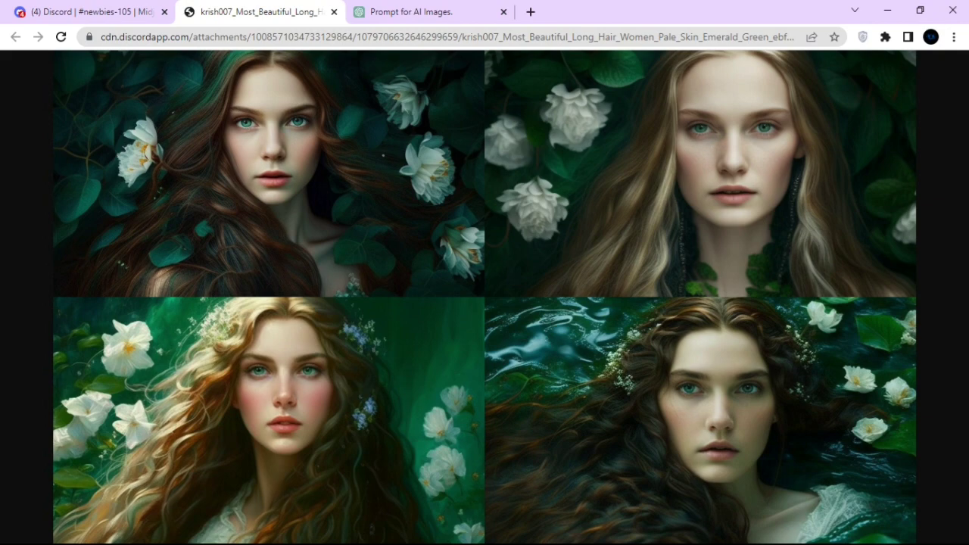
pyautogui.click(152, 113)
pyautogui.hscroll(2, 479, 295)
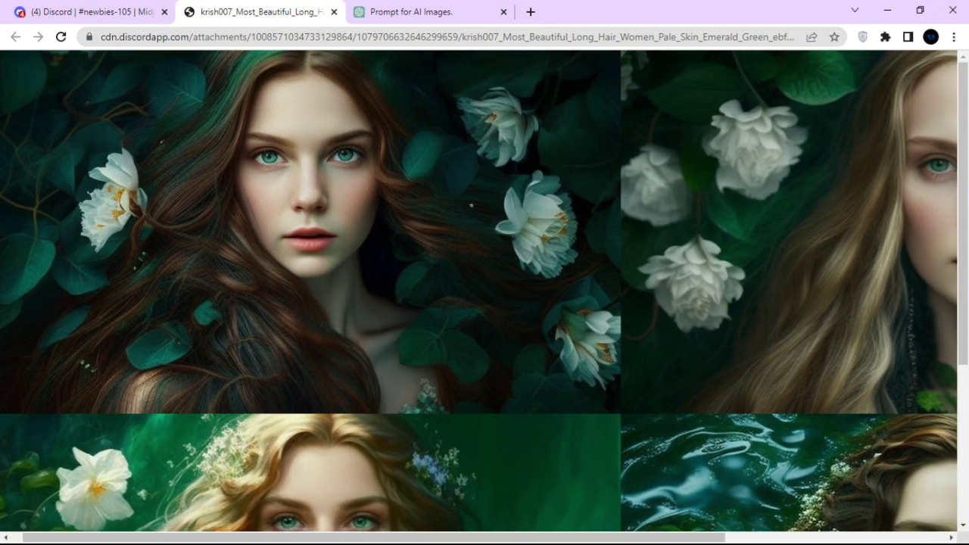
pyautogui.hscroll(1, 479, 296)
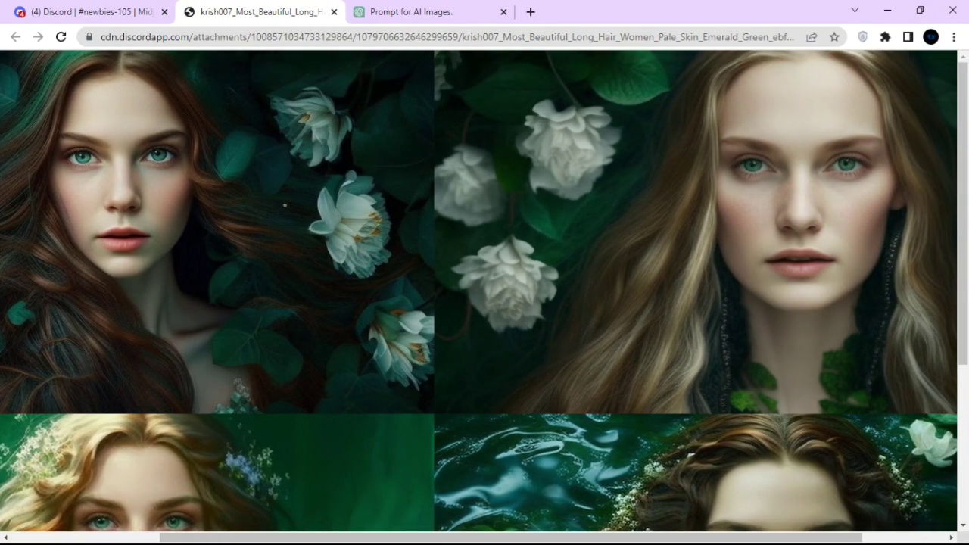
pyautogui.click(479, 295)
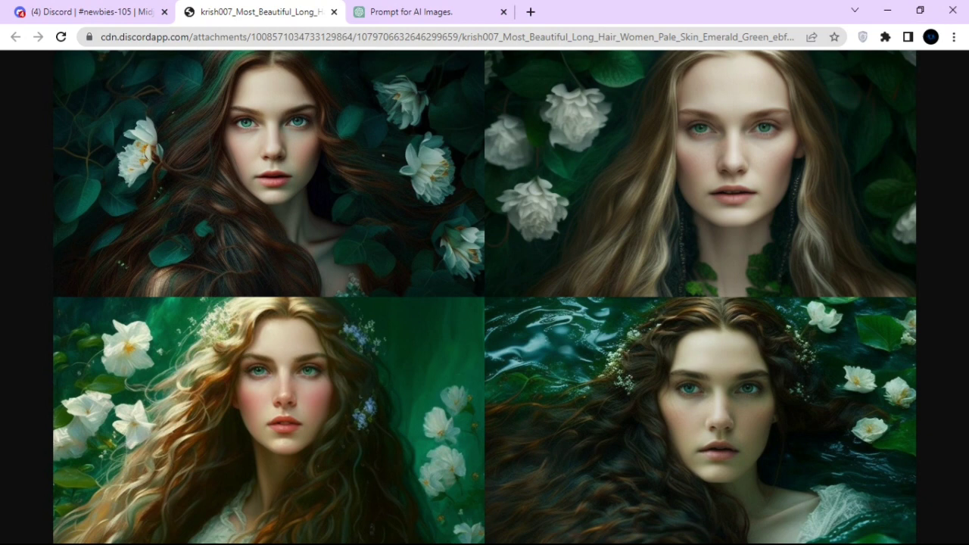
# - Save the women grid image as a PNG file
pyautogui.rightClick(648, 197)
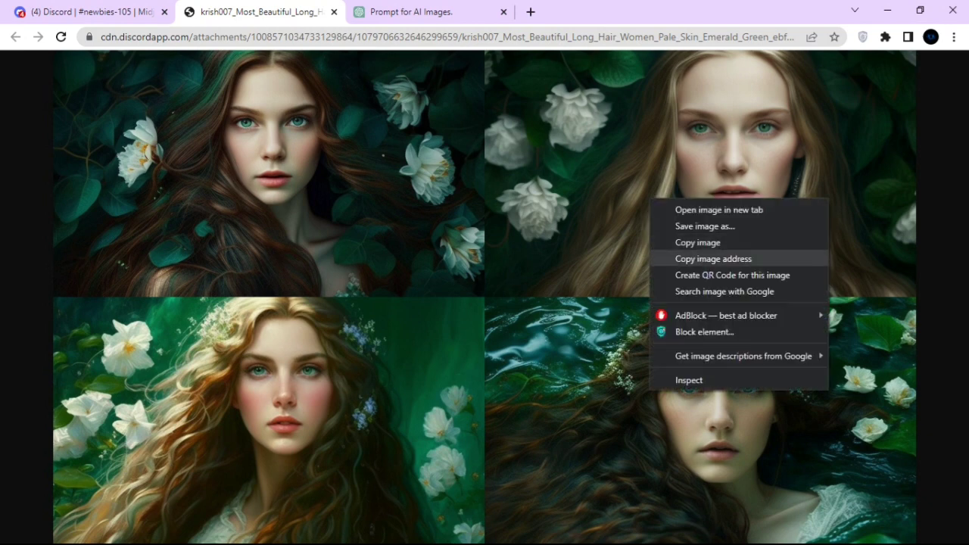
pyautogui.click(705, 226)
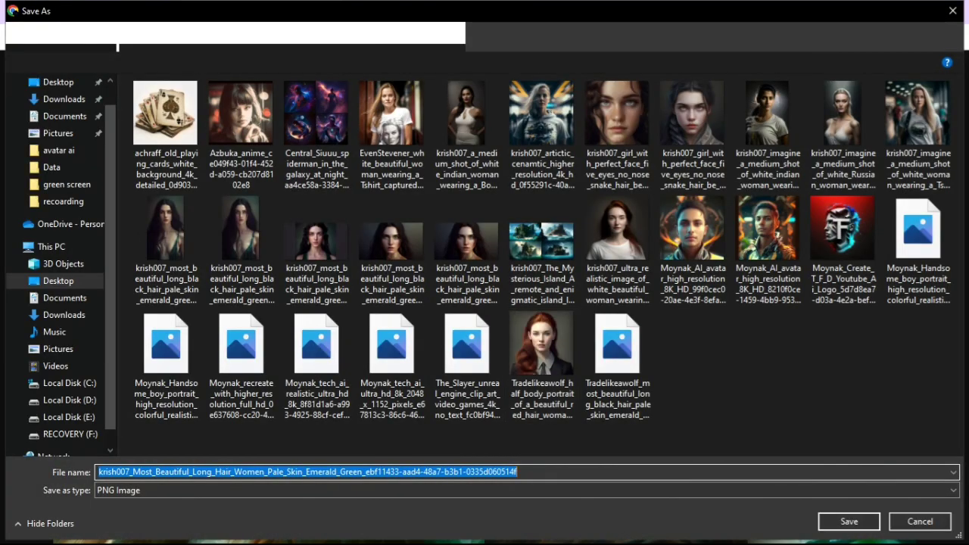
pyautogui.click(849, 522)
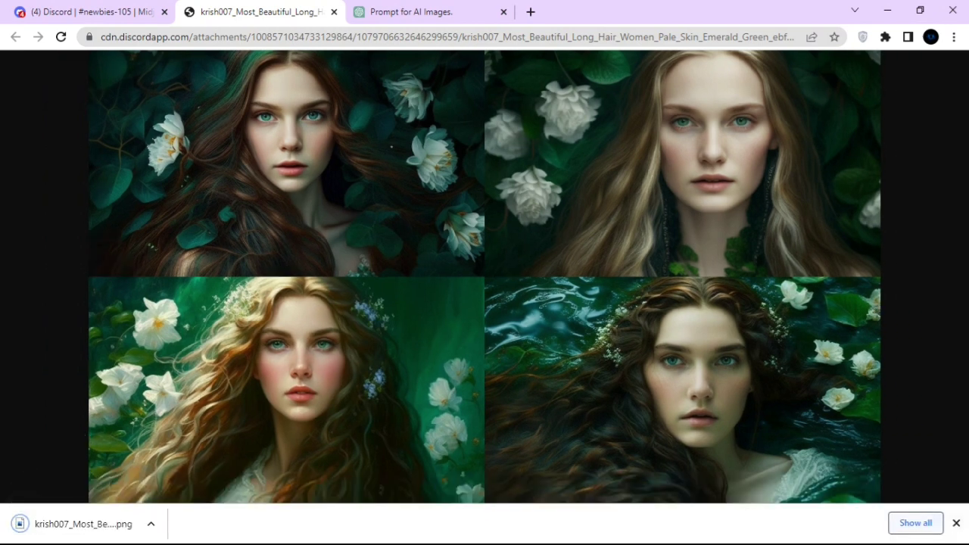
# - Dismiss the download notice, inspect the astronaut-on-the-moon grid full-size, then return to Discord
pyautogui.click(956, 522)
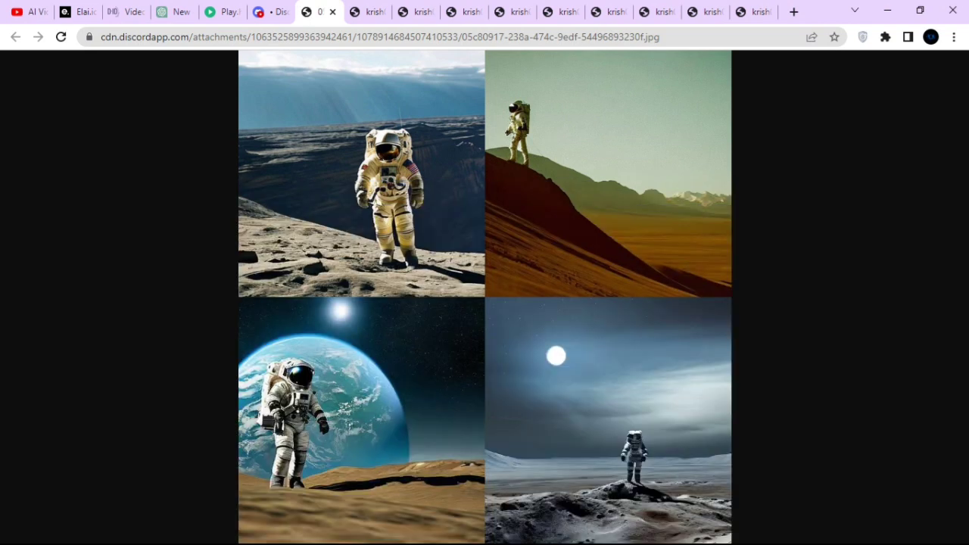
pyautogui.click(485, 469)
pyautogui.scroll(-1, 478, 296)
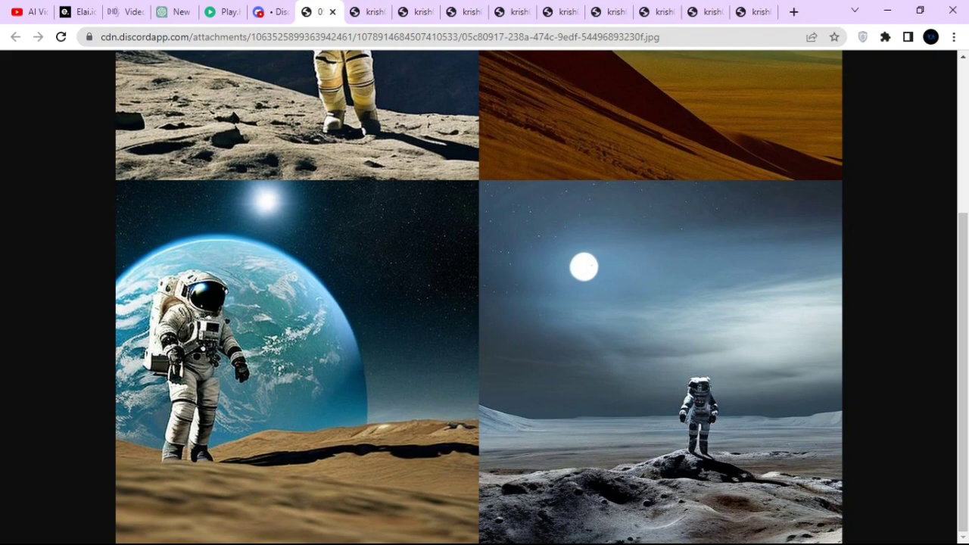
pyautogui.scroll(3, 478, 297)
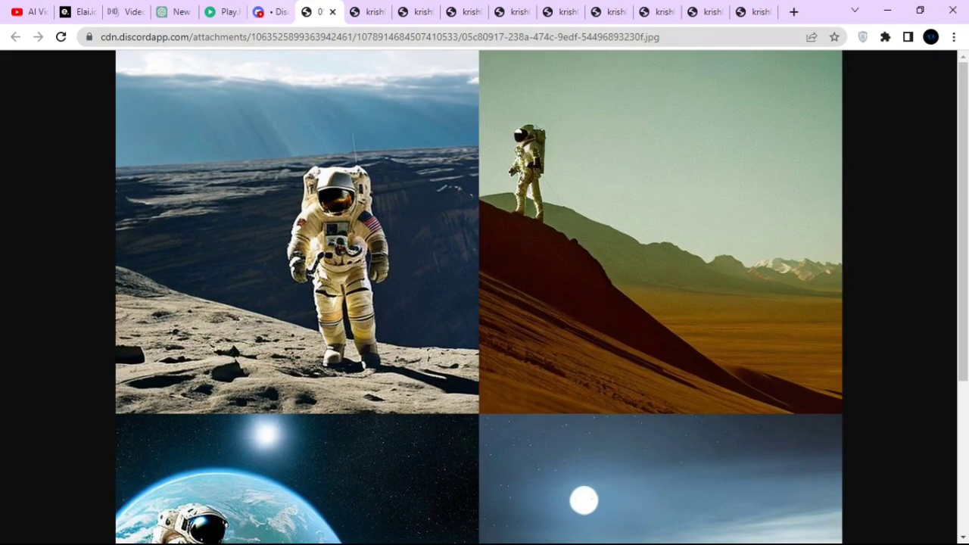
pyautogui.click(273, 11)
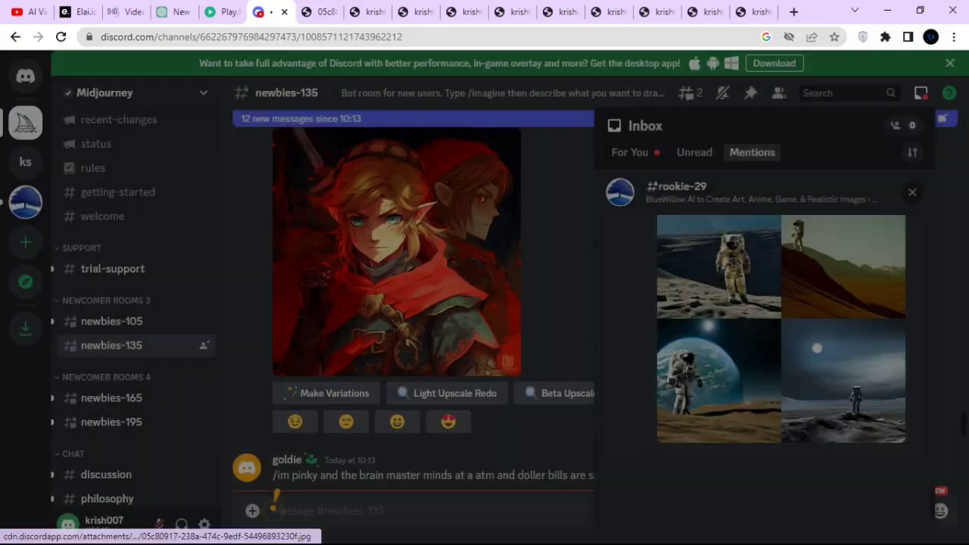